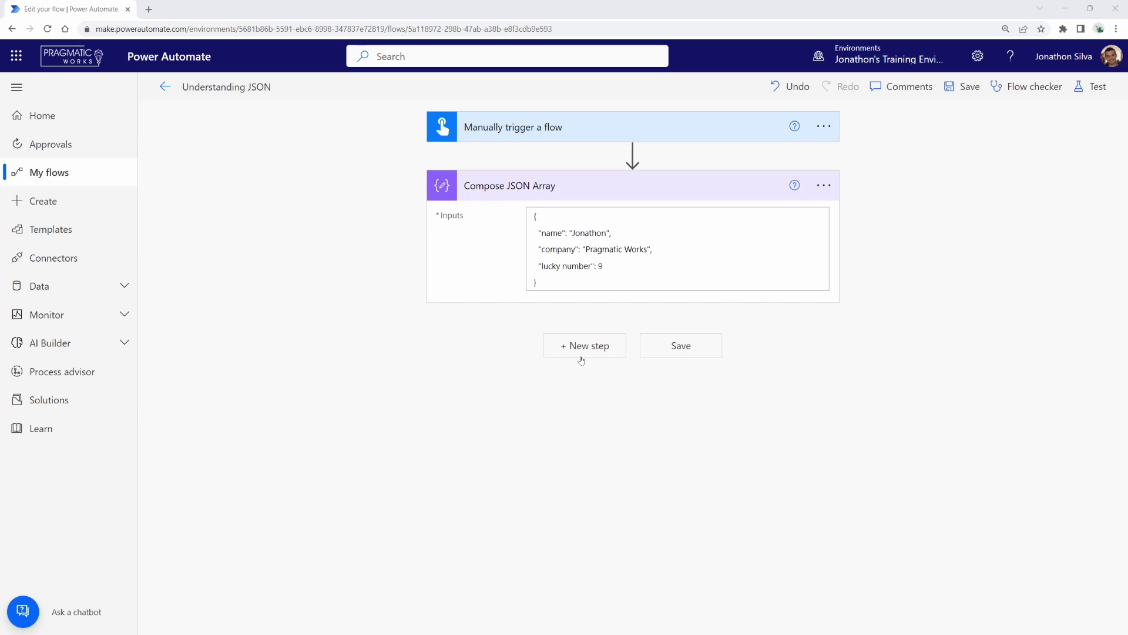
# Run a manual test of the flow
pyautogui.click(1082, 88)
pyautogui.click(937, 122)
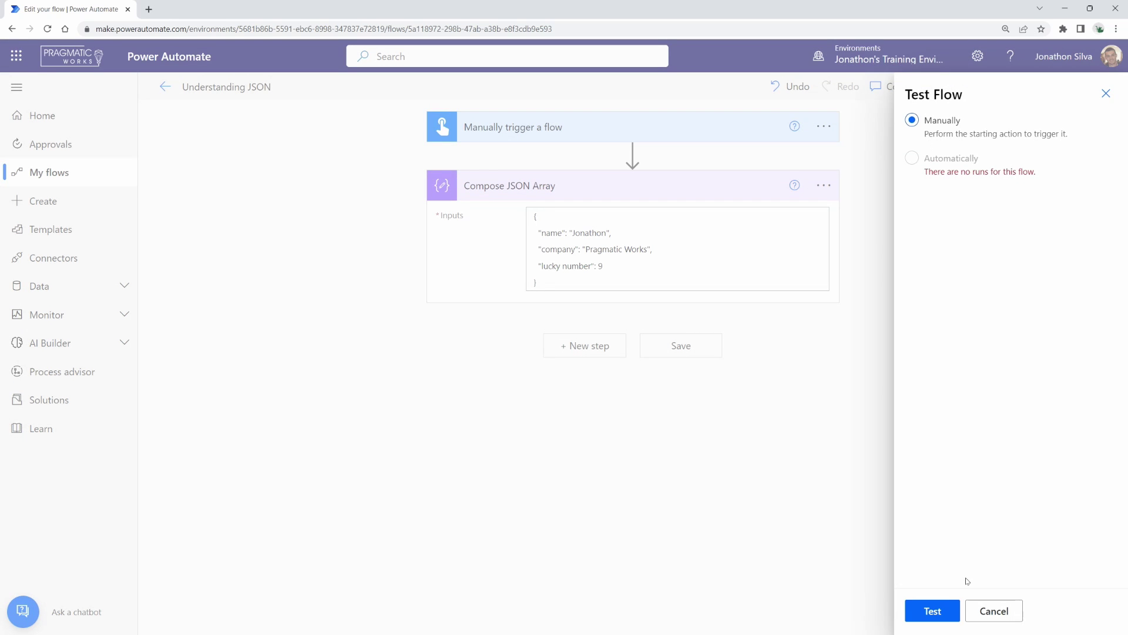
pyautogui.click(937, 612)
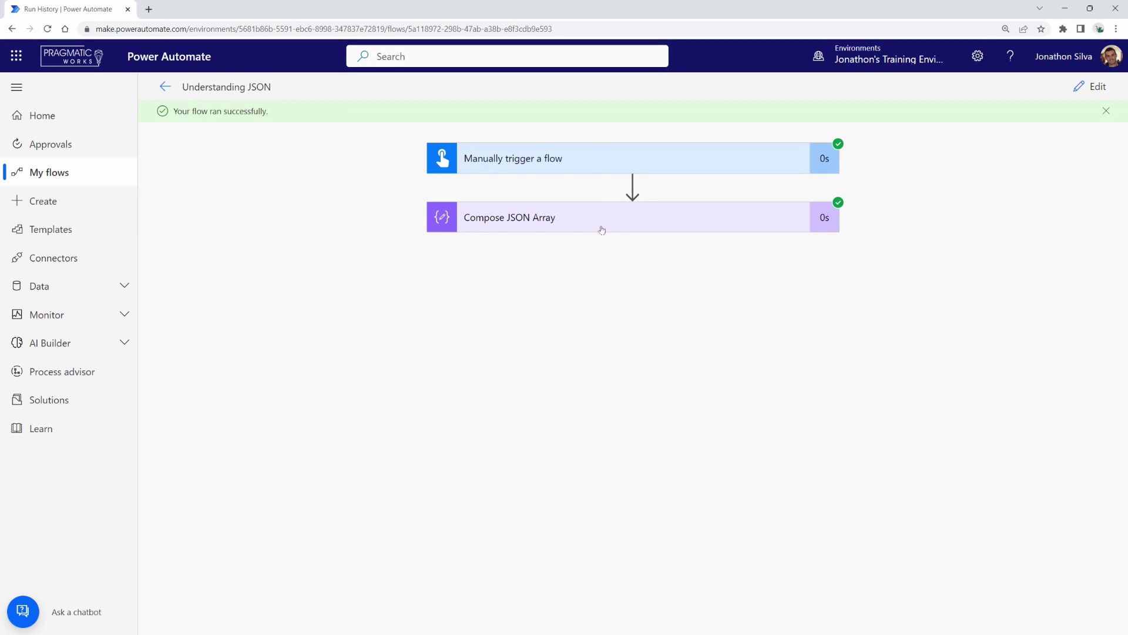
# Expand Compose JSON Array in the run view and inspect its inputs and outputs
pyautogui.click(600, 228)
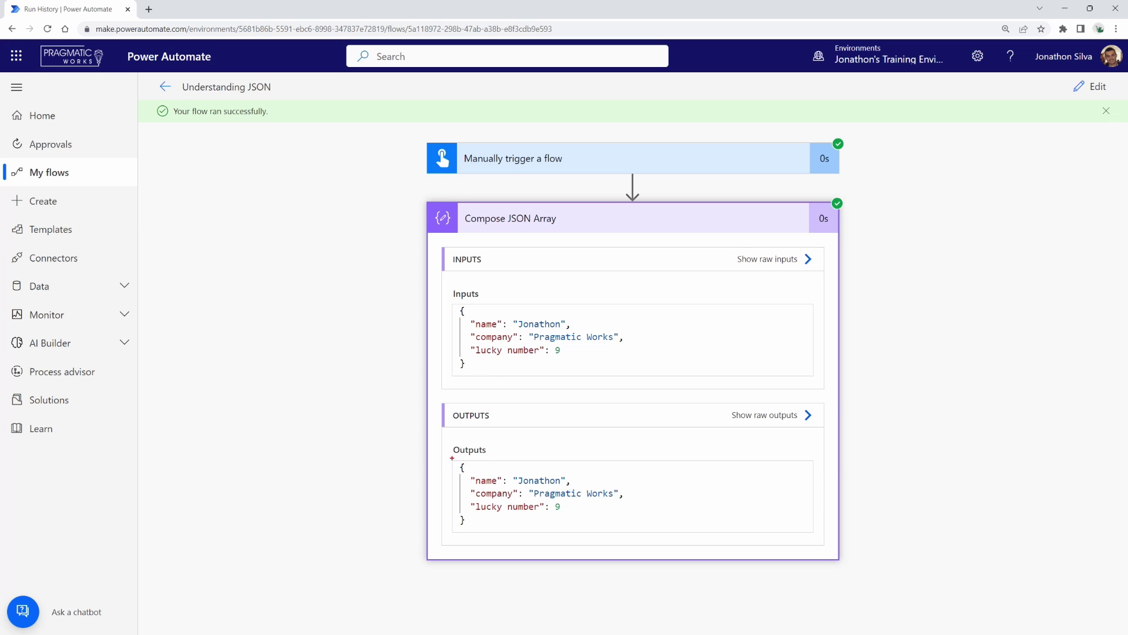
pyautogui.moveTo(450, 457); pyautogui.dragTo(480, 475)
pyautogui.moveTo(449, 511); pyautogui.dragTo(485, 533)
pyautogui.hotkey('ctrl', 'z')
pyautogui.hotkey('ctrl', 'z')
pyautogui.moveTo(465, 481)
pyautogui.mouseDown()
pyautogui.moveTo(429, 481)
pyautogui.moveTo(445, 493)
pyautogui.moveTo(436, 506)
pyautogui.mouseUp()
pyautogui.moveTo(484, 475); pyautogui.dragTo(482, 464)
pyautogui.hotkey('ctrl', 'z')
pyautogui.write('t')
pyautogui.write('Name')
pyautogui.press('Escape')
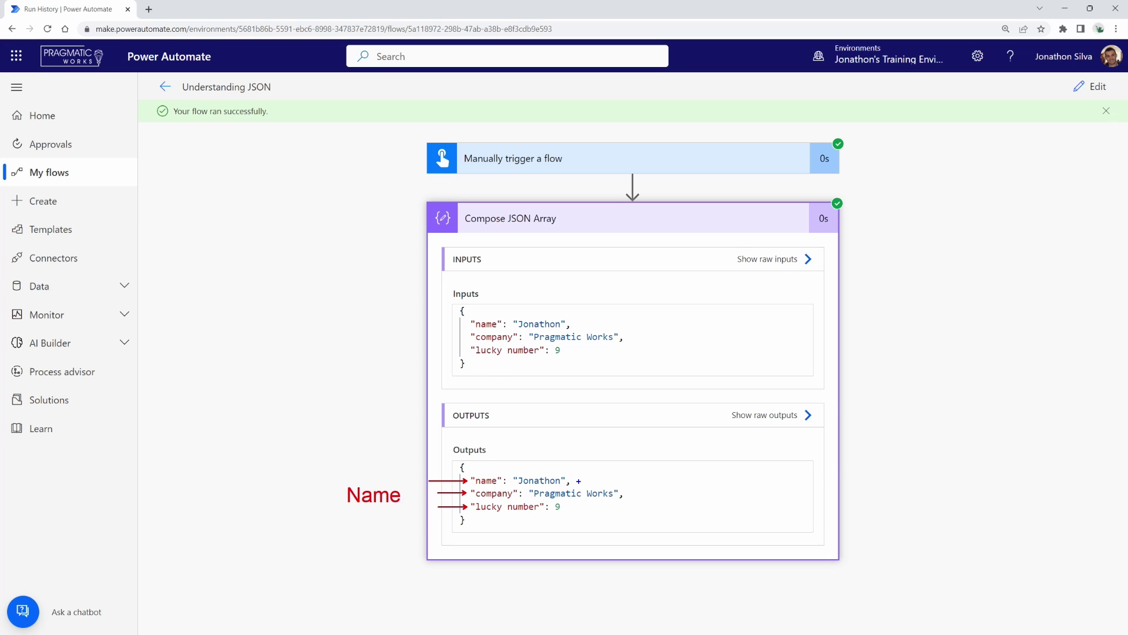
pyautogui.moveTo(581, 480)
pyautogui.mouseDown()
pyautogui.moveTo(646, 479)
pyautogui.moveTo(664, 495)
pyautogui.mouseUp()
pyautogui.moveTo(578, 508); pyautogui.dragTo(624, 508)
pyautogui.write('t')
pyautogui.write('Va')
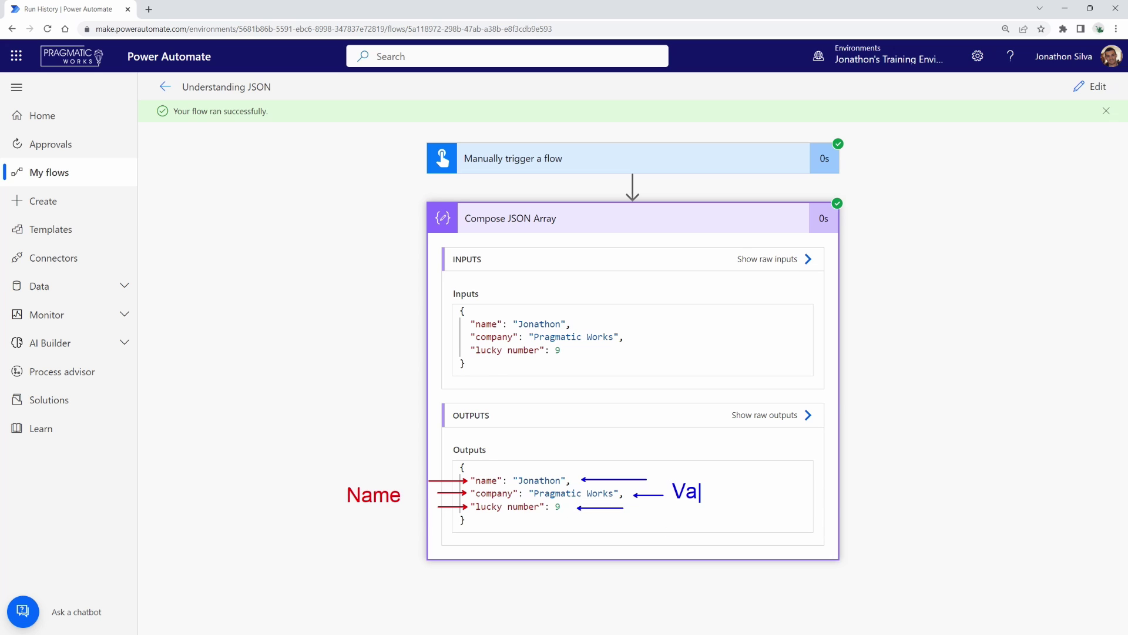
pyautogui.write('lue')
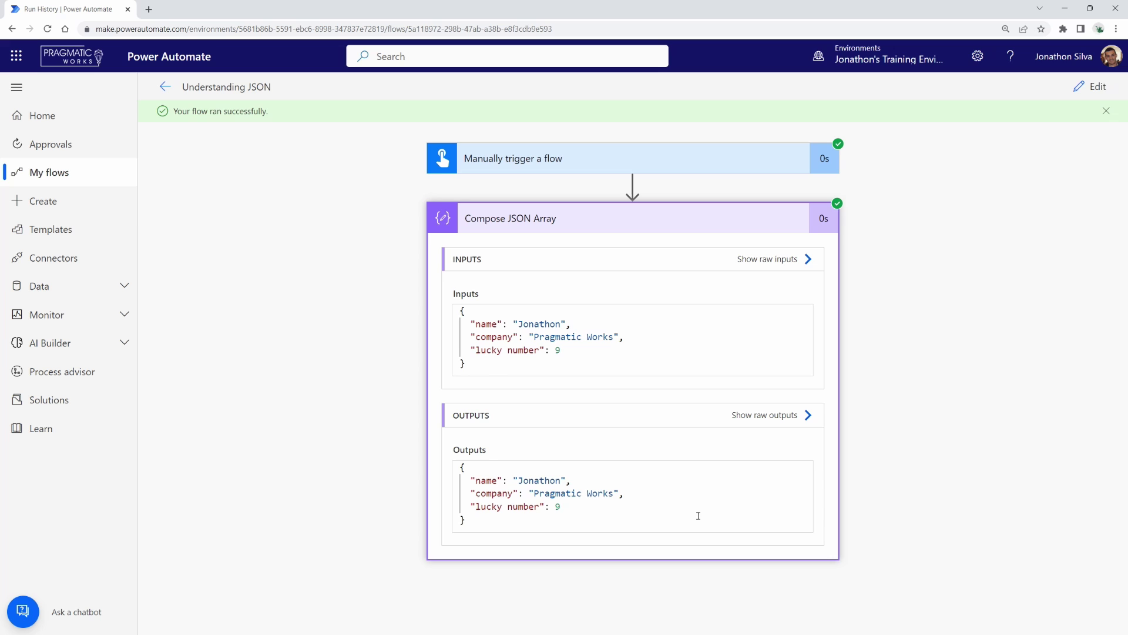
# Copy the run's Outputs JSON and return to editing the flow
pyautogui.moveTo(467, 521); pyautogui.dragTo(445, 467)
pyautogui.hotkey('ctrl', 'c')
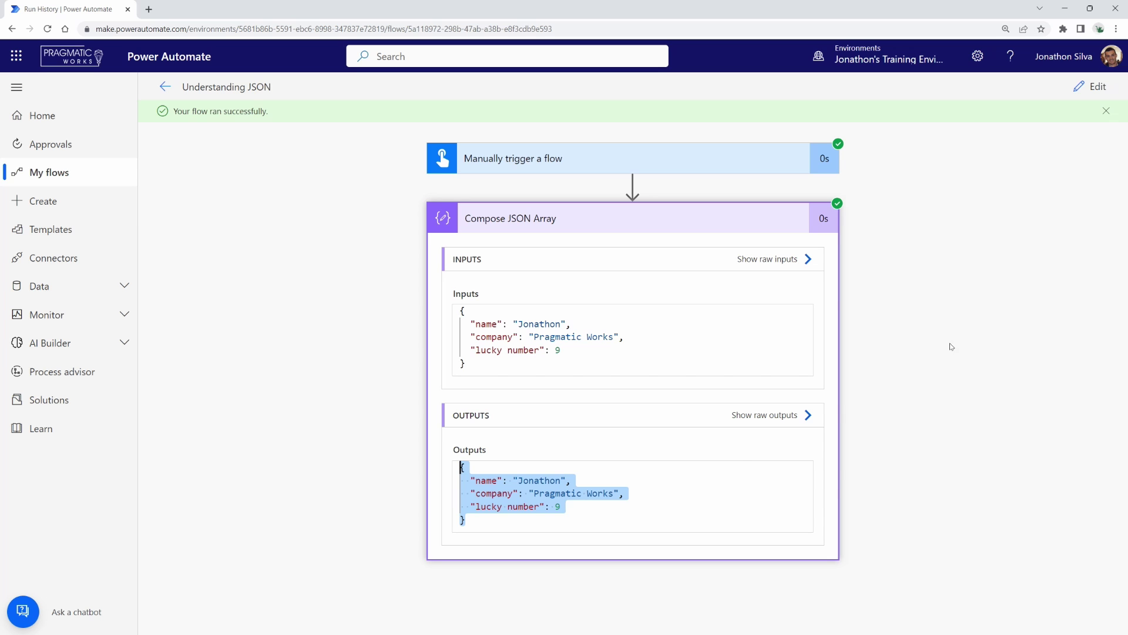
pyautogui.click(1005, 203)
pyautogui.click(1092, 87)
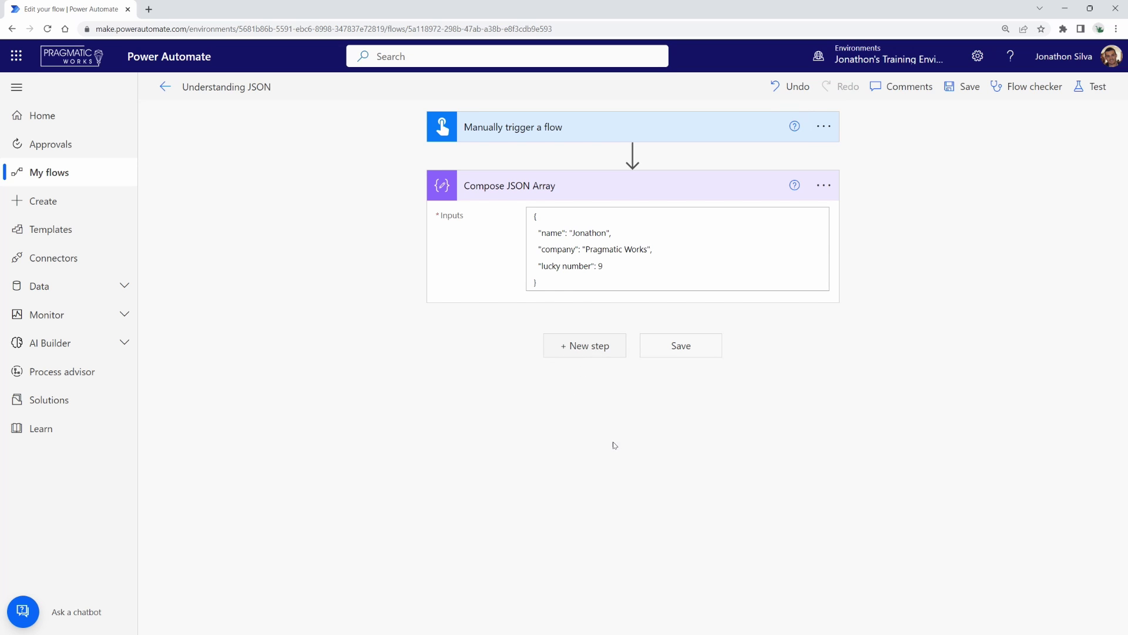
# Add a Send an email (V2) action after Compose JSON Array
pyautogui.click(595, 354)
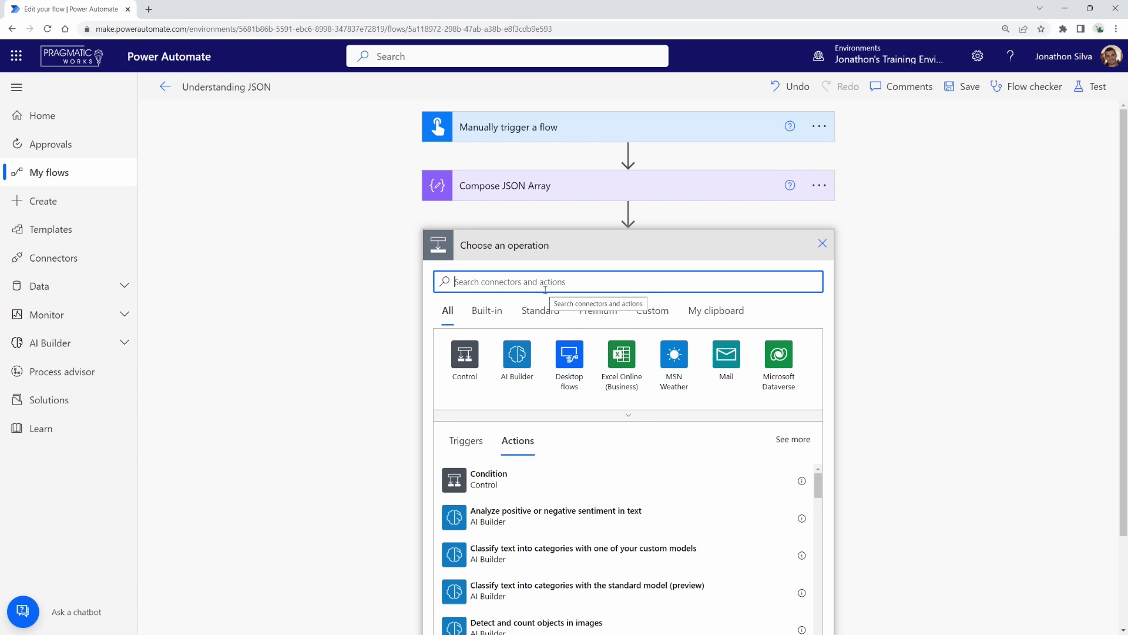
pyautogui.write('send an email')
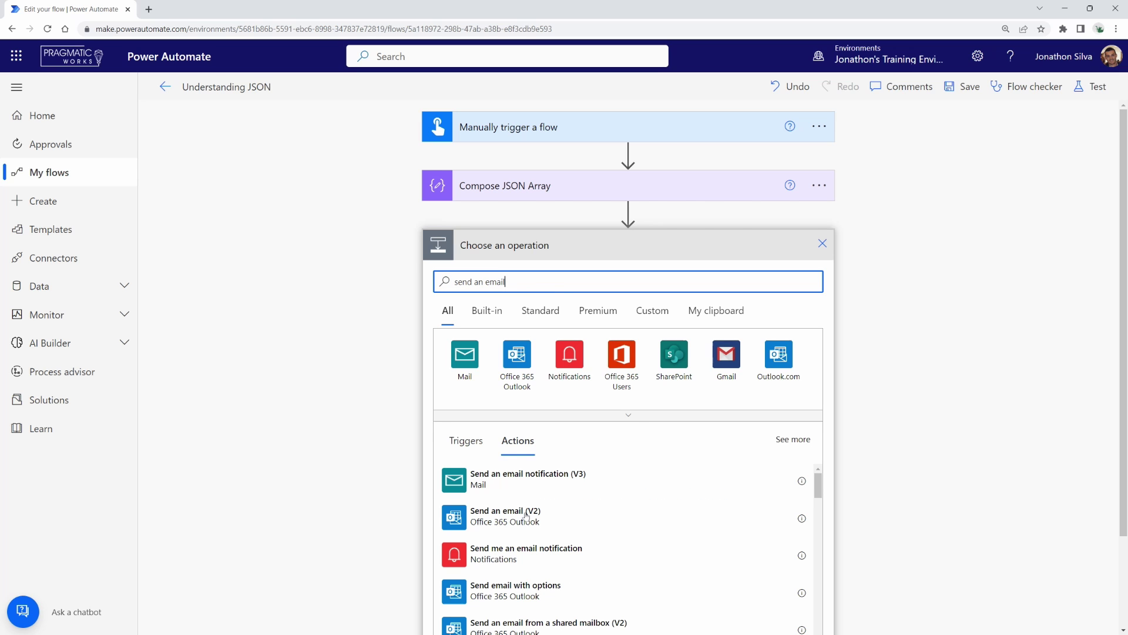
pyautogui.click(558, 459)
pyautogui.click(559, 515)
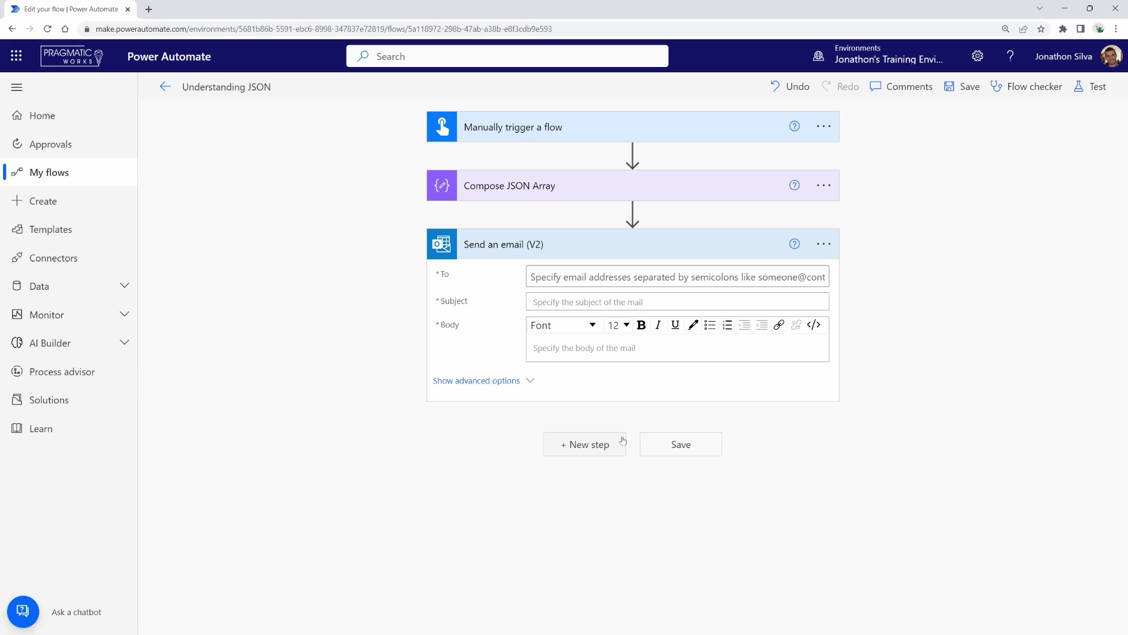
# Expand Compose JSON Array to review its inputs alongside the email body
pyautogui.click(601, 346)
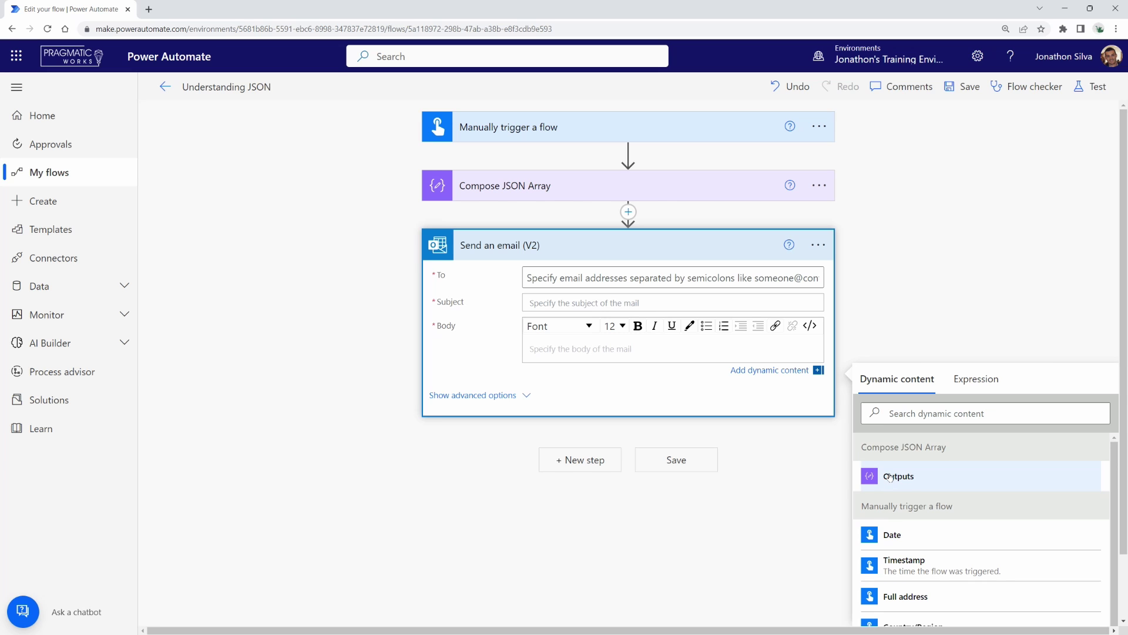
pyautogui.click(677, 196)
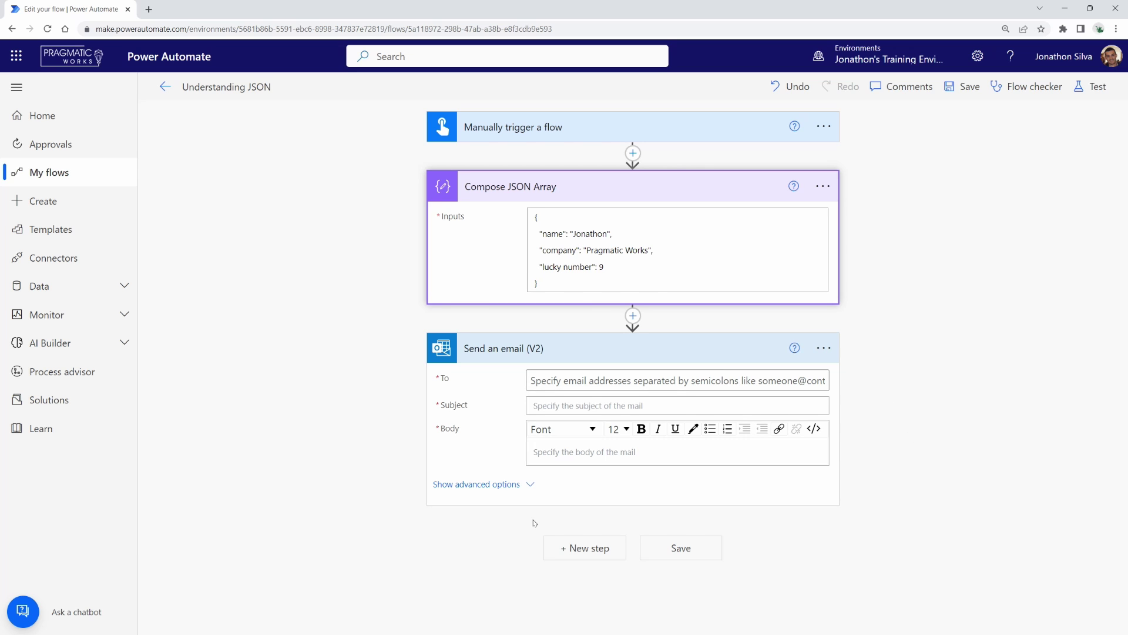
pyautogui.click(612, 455)
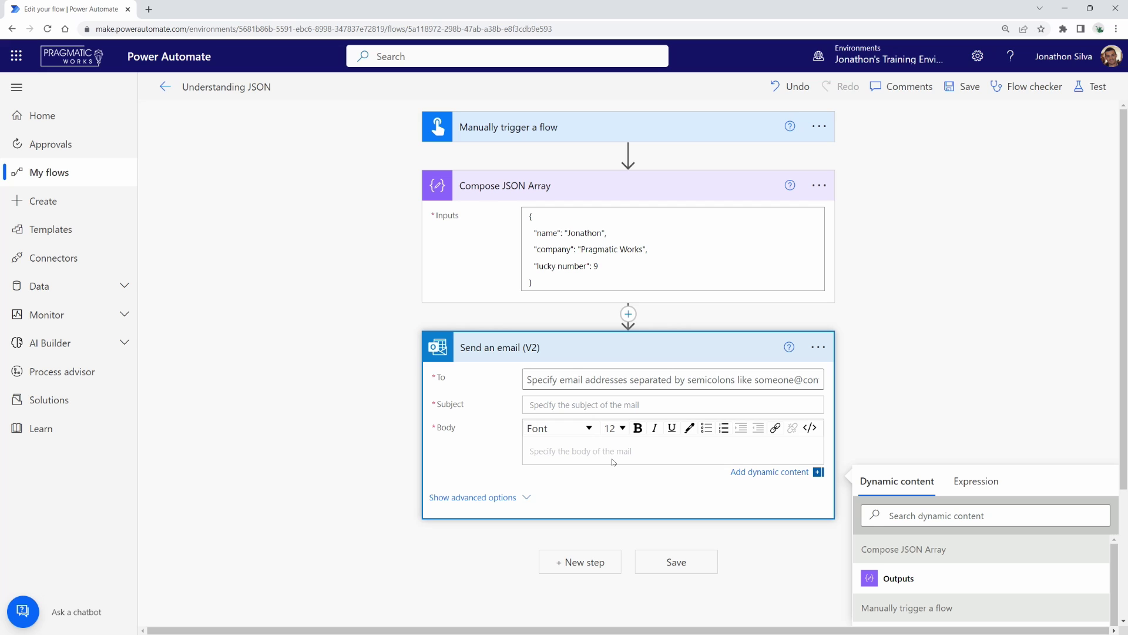
# Insert a Parse JSON action below Compose JSON Array, above Send an email (V2)
pyautogui.click(629, 313)
pyautogui.click(614, 335)
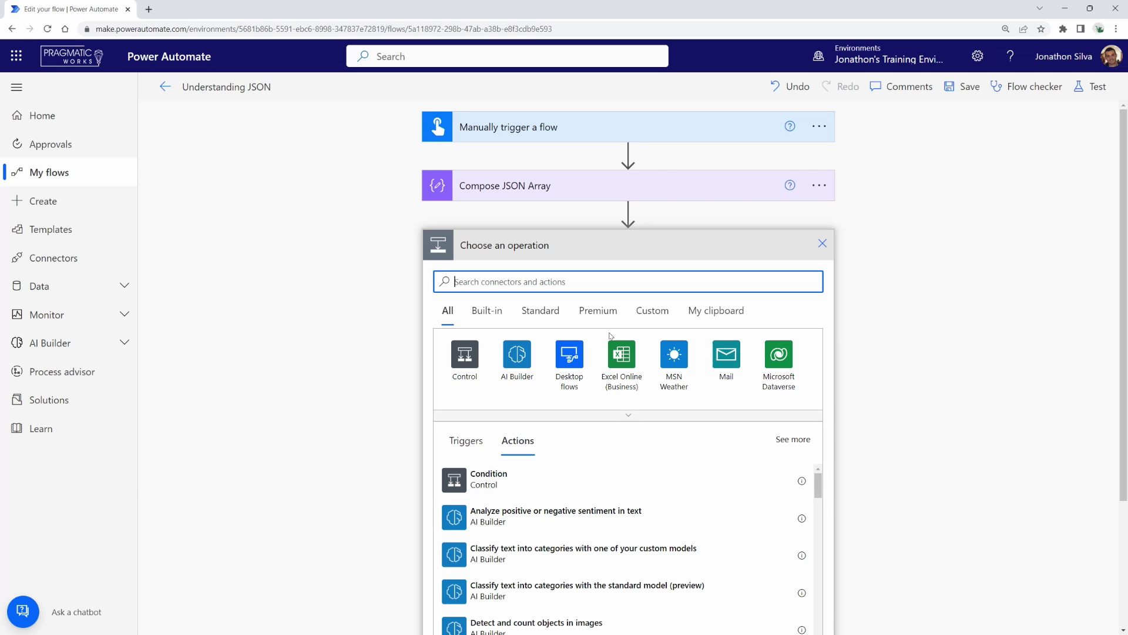
pyautogui.write('parse json')
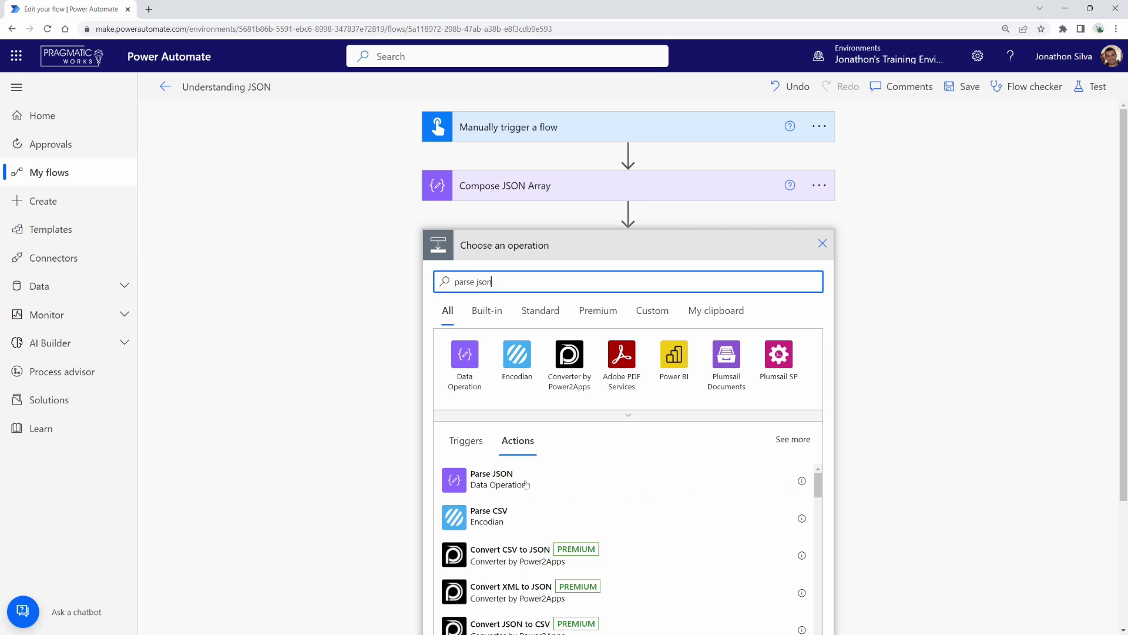
pyautogui.click(541, 483)
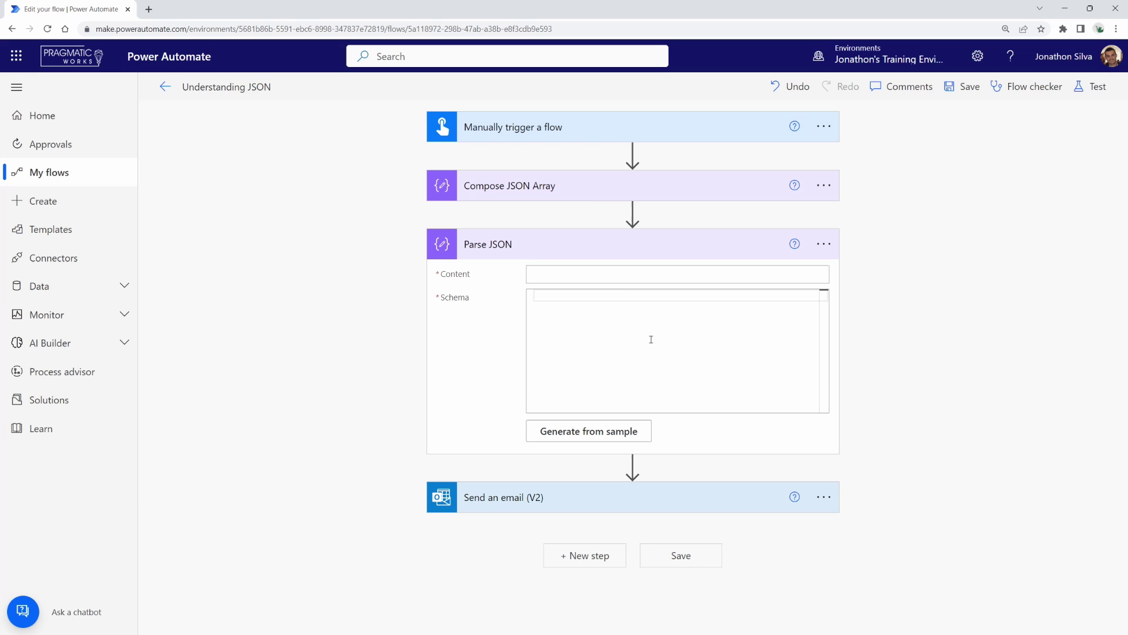
pyautogui.click(596, 189)
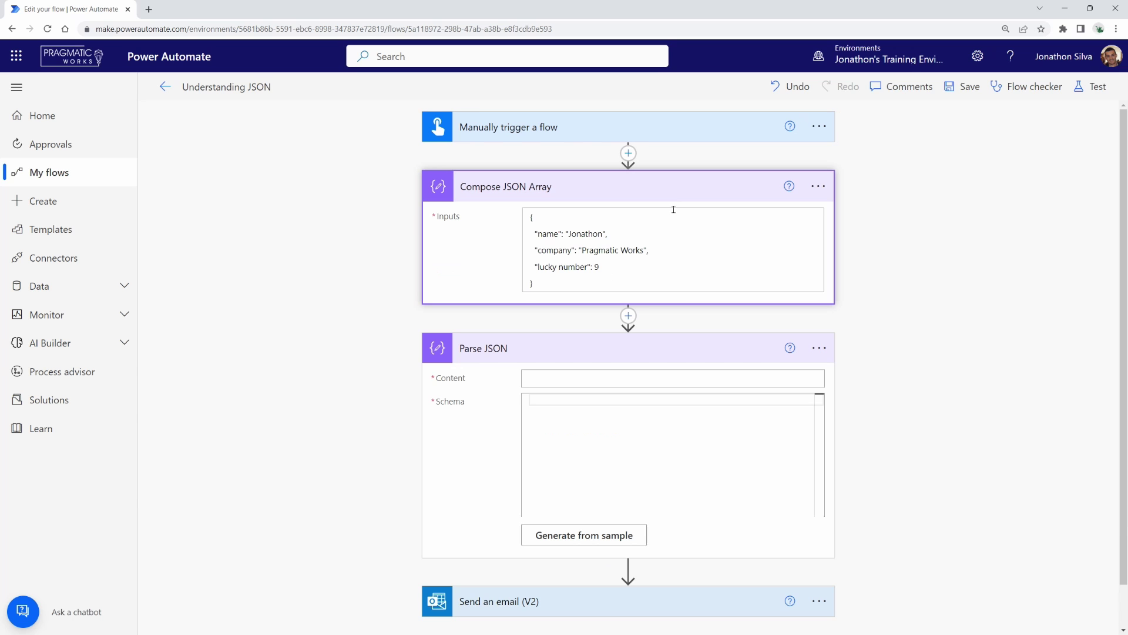
# Set Parse JSON Content to Compose Outputs and generate its schema from the pasted sample JSON
pyautogui.click(583, 376)
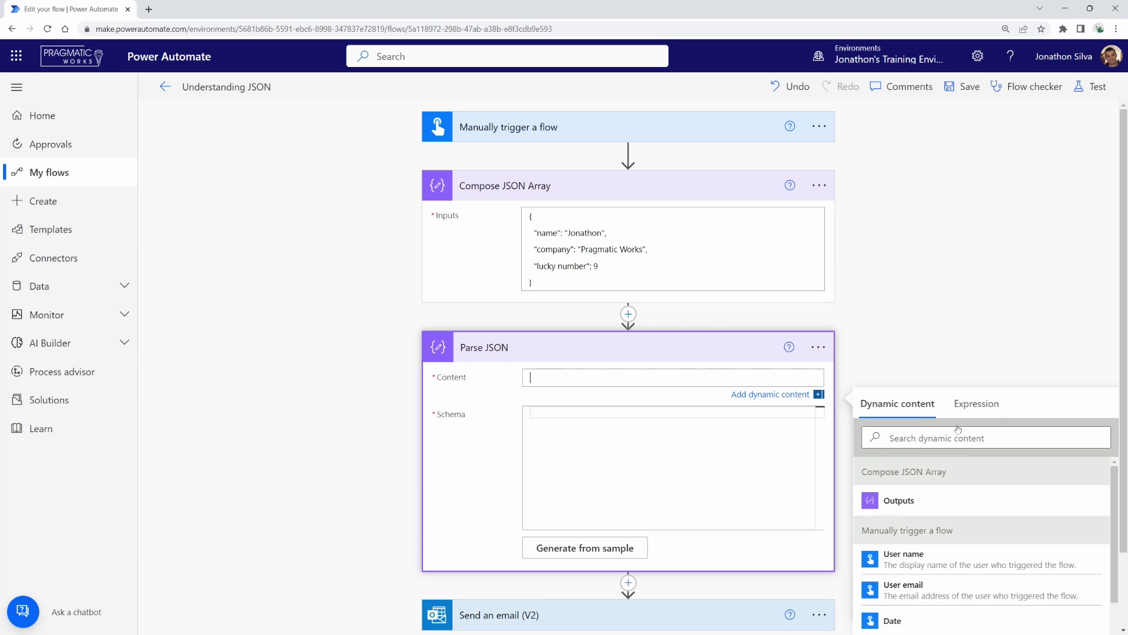
pyautogui.click(949, 508)
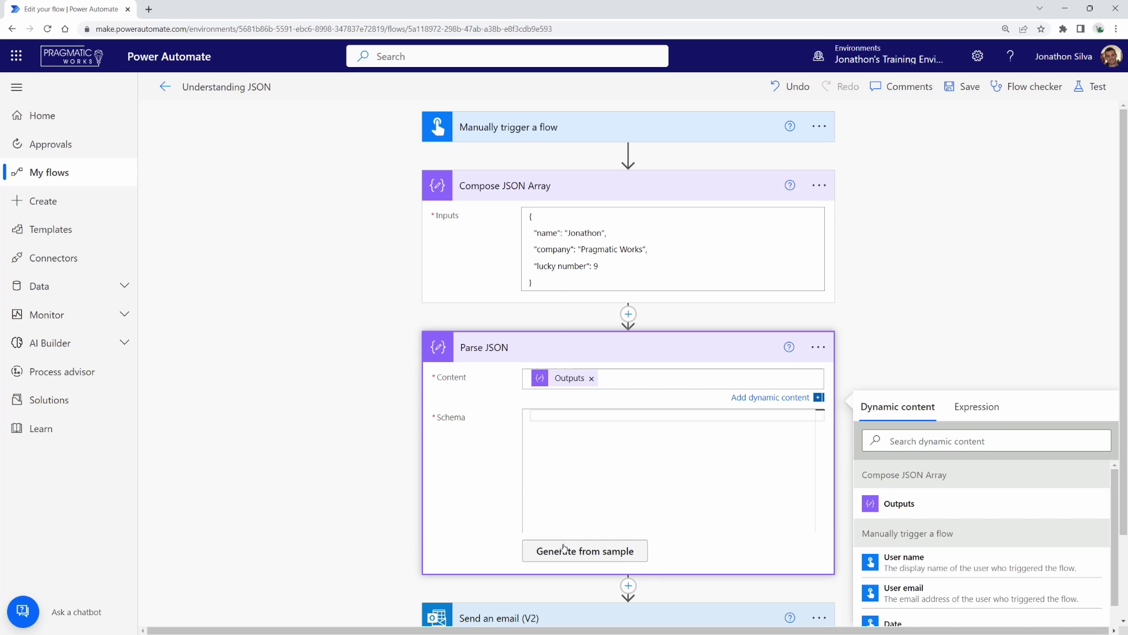
pyautogui.click(595, 556)
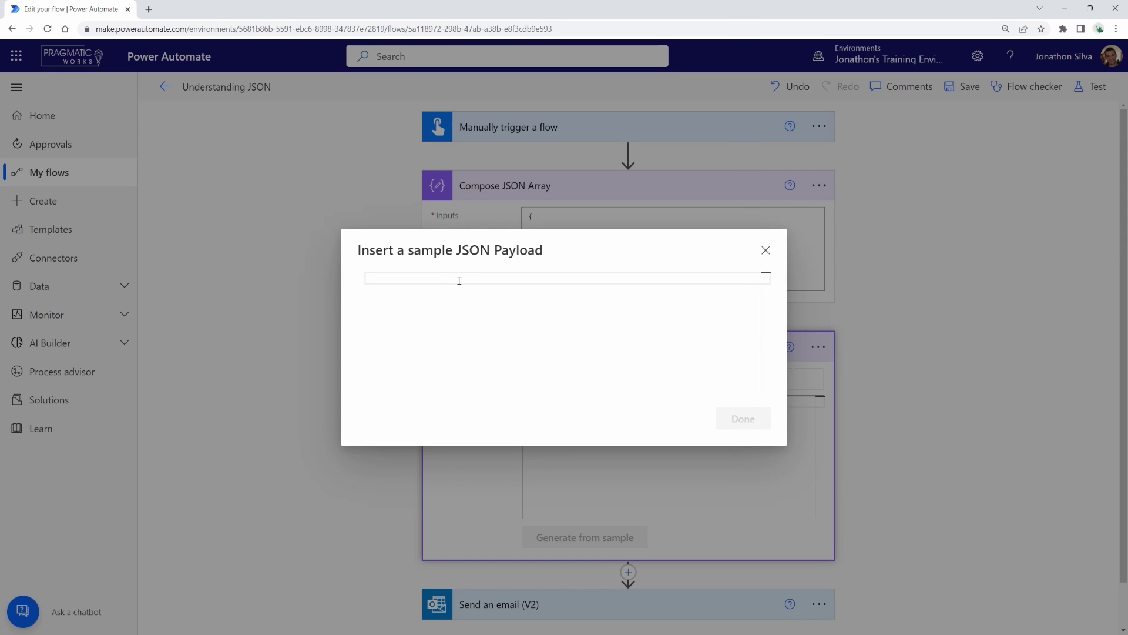
pyautogui.hotkey('ctrl', 'v')
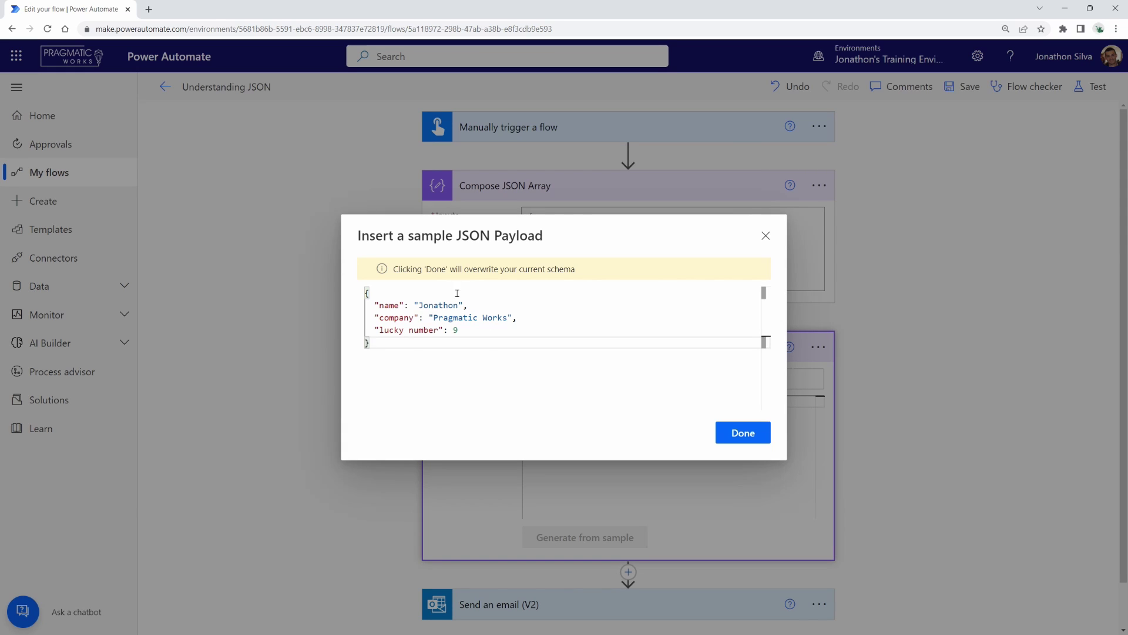
pyautogui.click(743, 433)
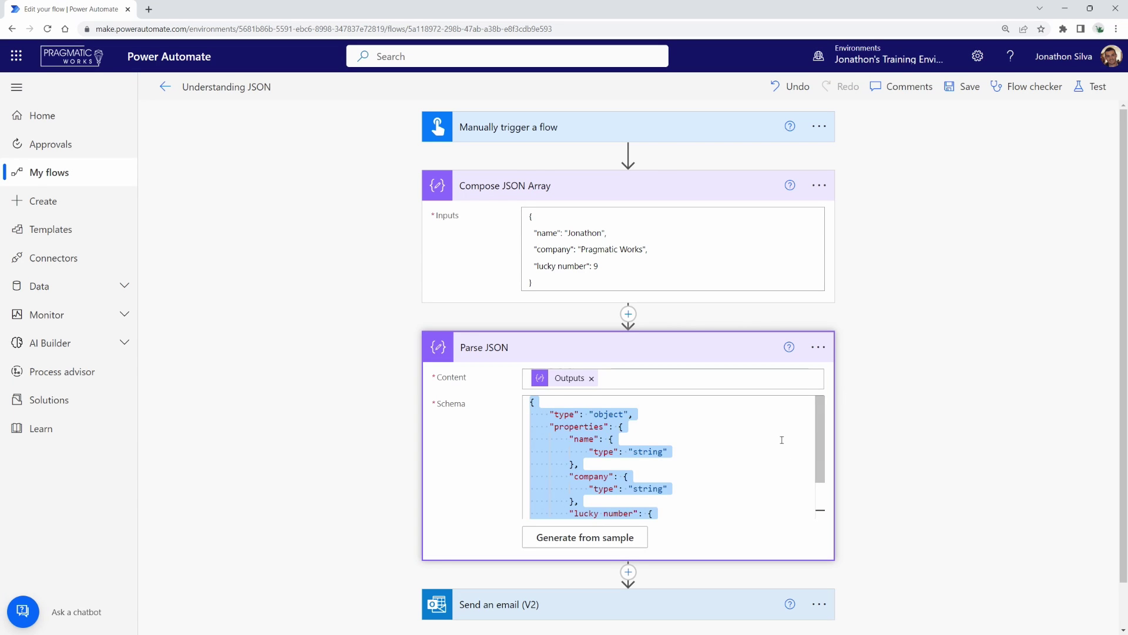
pyautogui.click(782, 439)
pyautogui.scroll(-1, 878, 389)
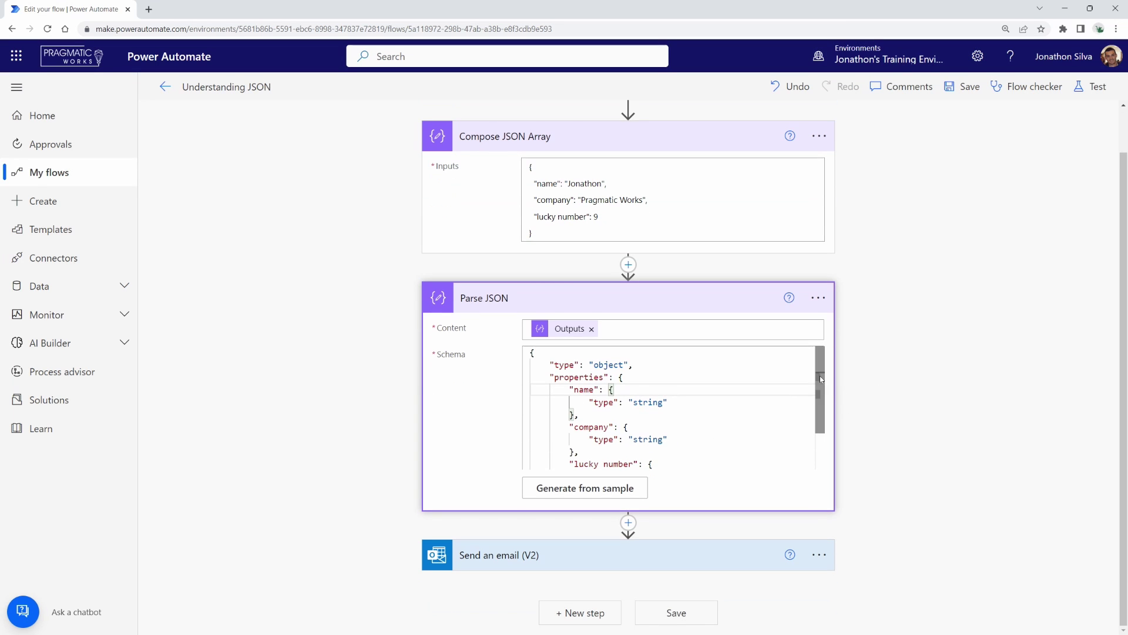
pyautogui.scroll(-1, 821, 379)
pyautogui.scroll(1, 821, 379)
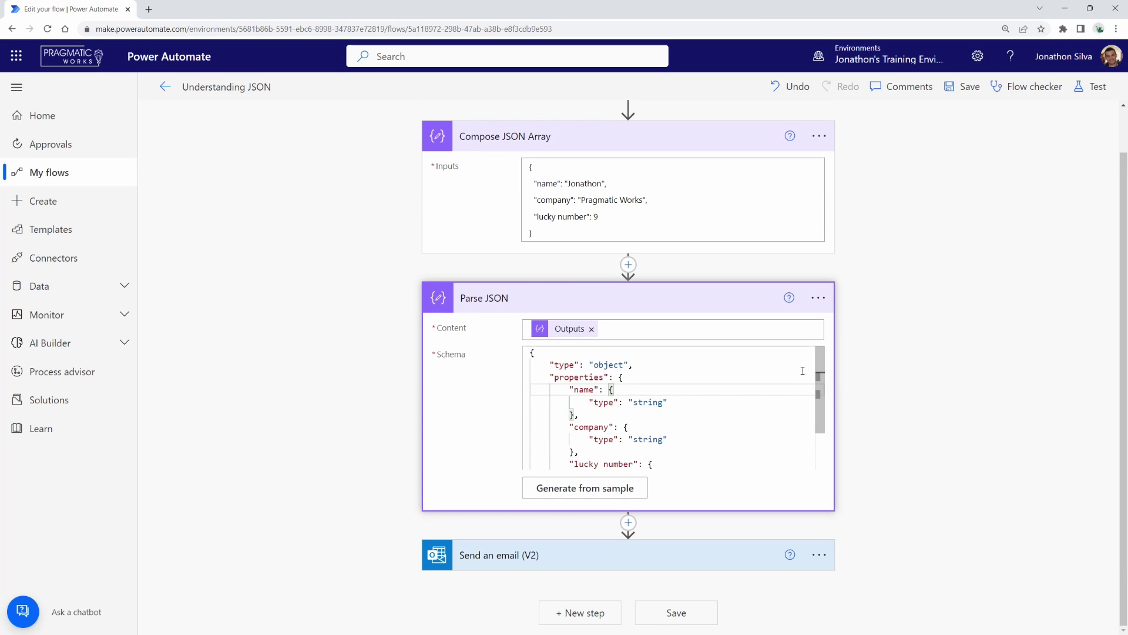
pyautogui.click(605, 365)
pyautogui.click(659, 402)
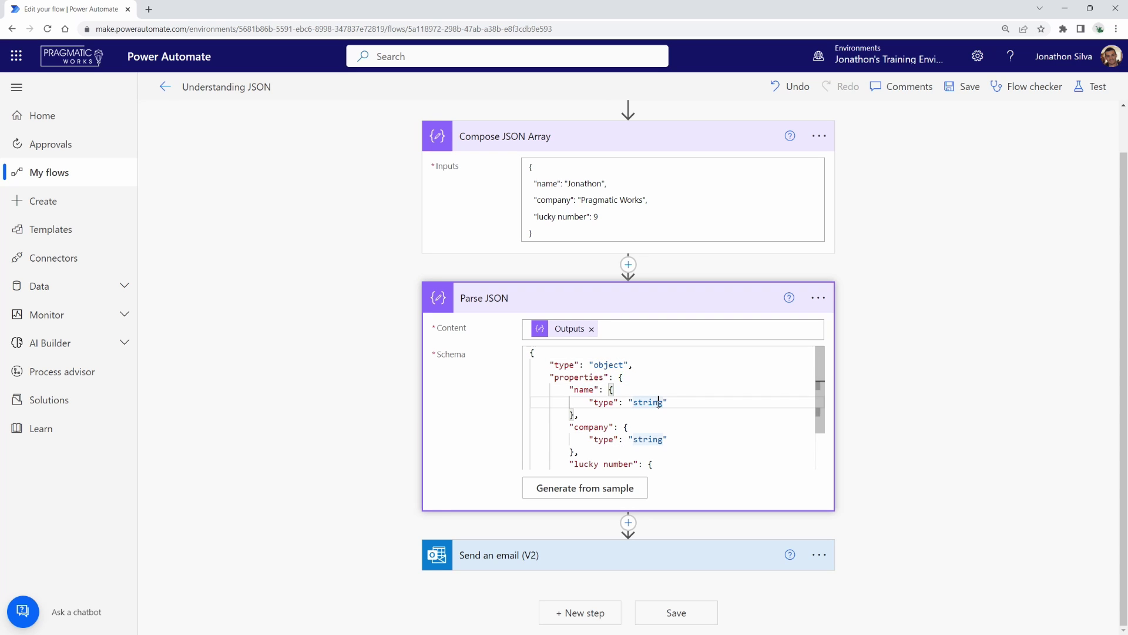
pyautogui.click(597, 428)
pyautogui.click(647, 439)
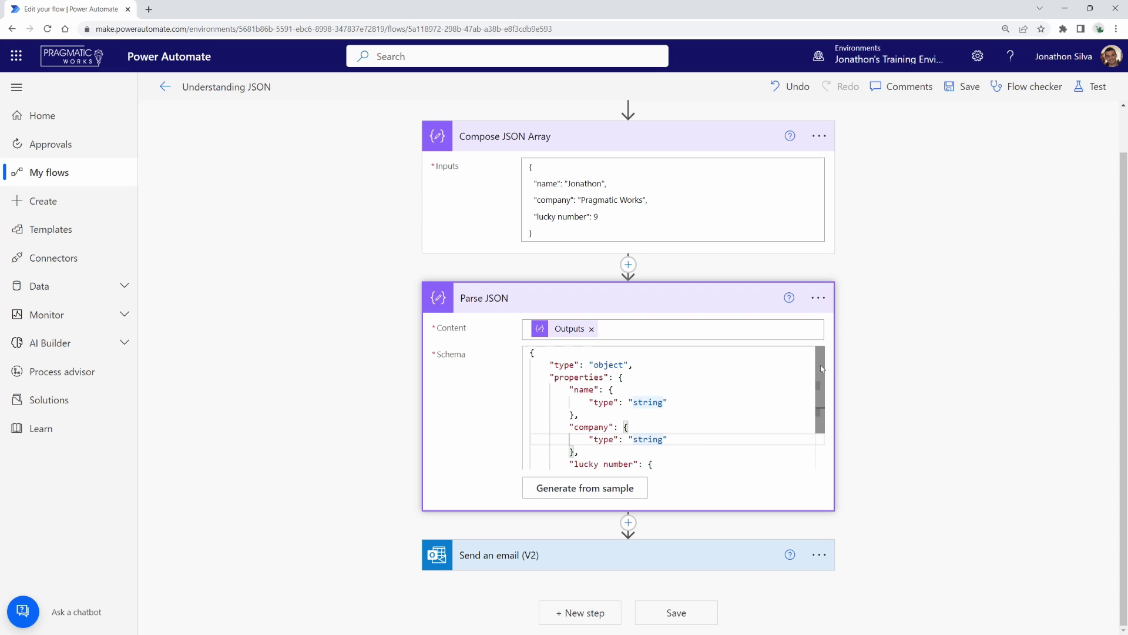
pyautogui.scroll(-2, 822, 368)
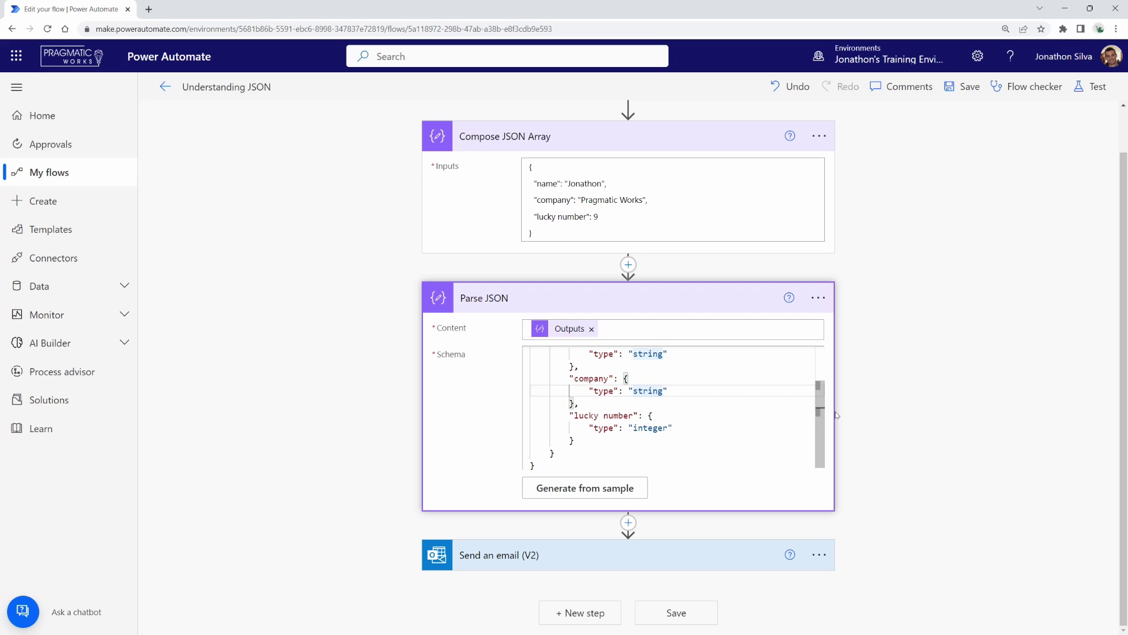
pyautogui.scroll(1, 660, 366)
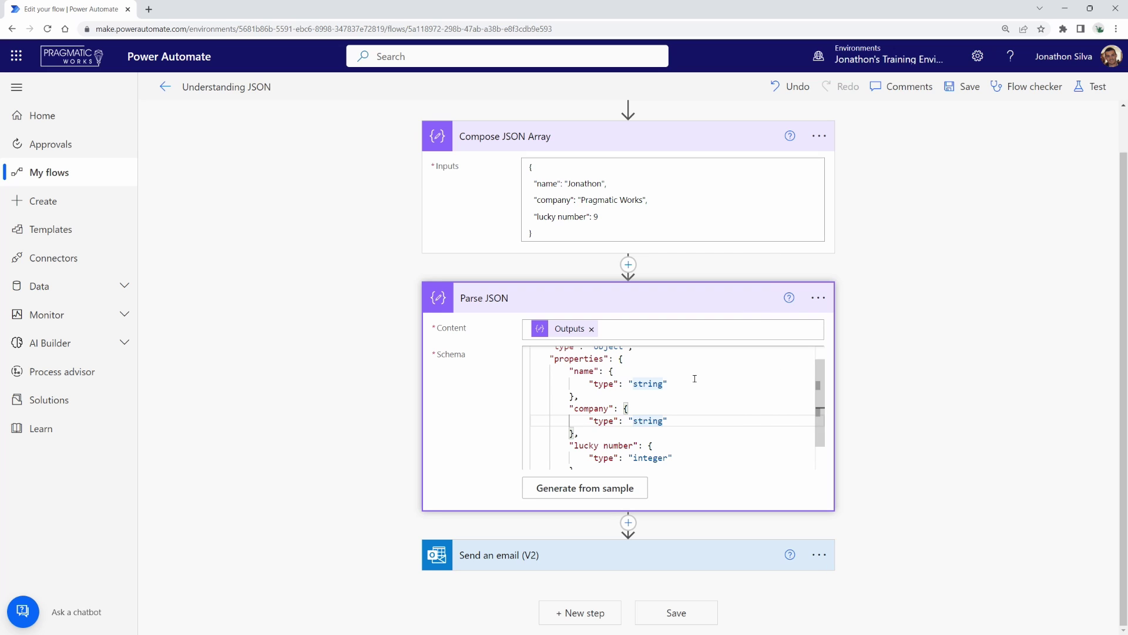
pyautogui.moveTo(566, 365); pyautogui.dragTo(683, 395)
pyautogui.moveTo(526, 172)
pyautogui.mouseDown()
pyautogui.moveTo(613, 193)
pyautogui.moveTo(649, 180)
pyautogui.mouseUp()
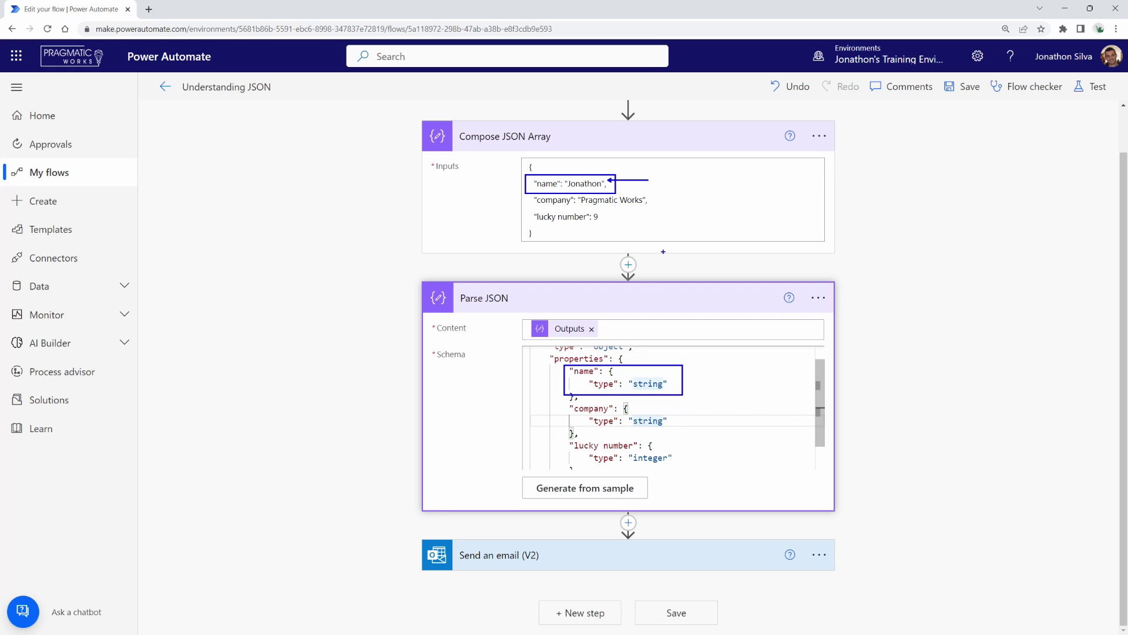
pyautogui.moveTo(567, 439); pyautogui.dragTo(681, 469)
pyautogui.moveTo(527, 207)
pyautogui.mouseDown()
pyautogui.moveTo(571, 222)
pyautogui.moveTo(621, 217)
pyautogui.mouseUp()
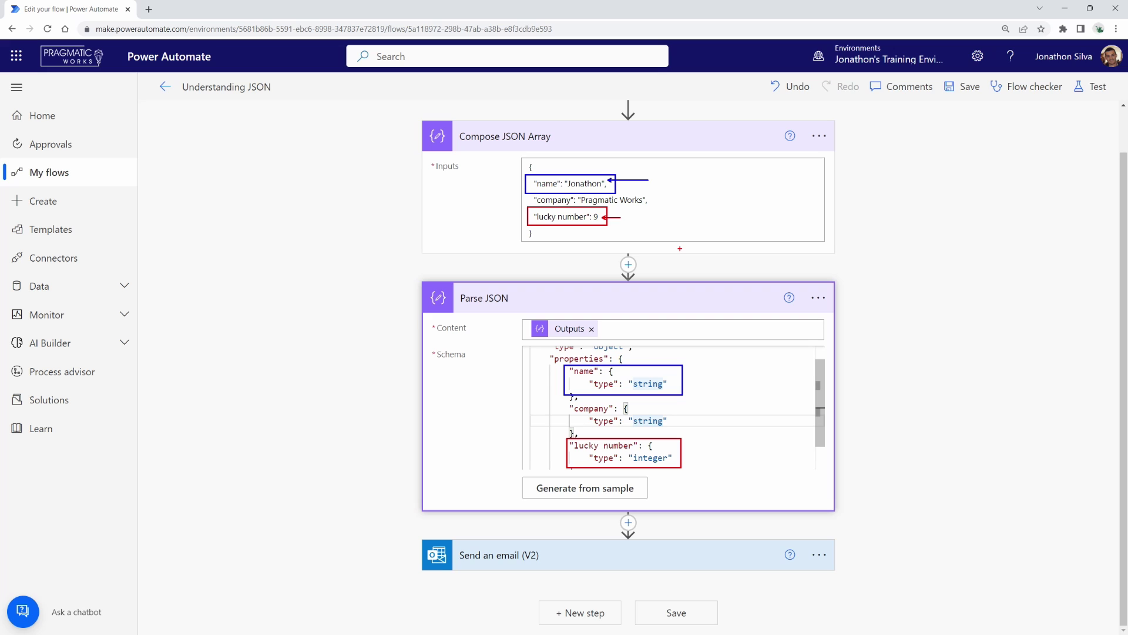
pyautogui.press('Escape')
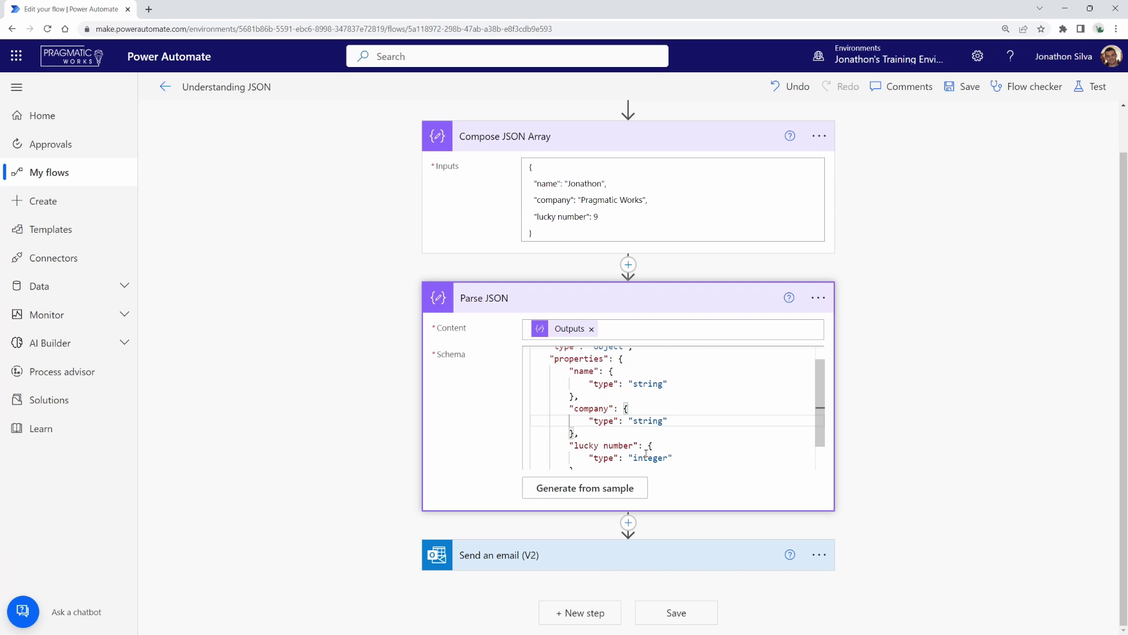
# Send the email to your own account with subject 'Take a look at this JSON I wrote!'
pyautogui.click(651, 565)
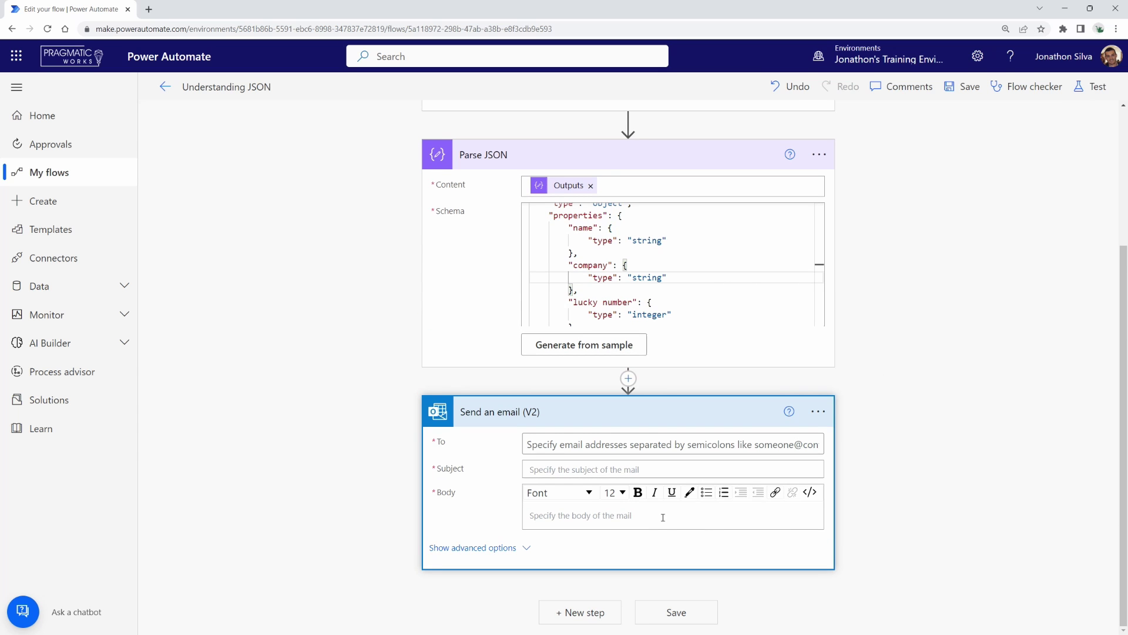
pyautogui.click(663, 517)
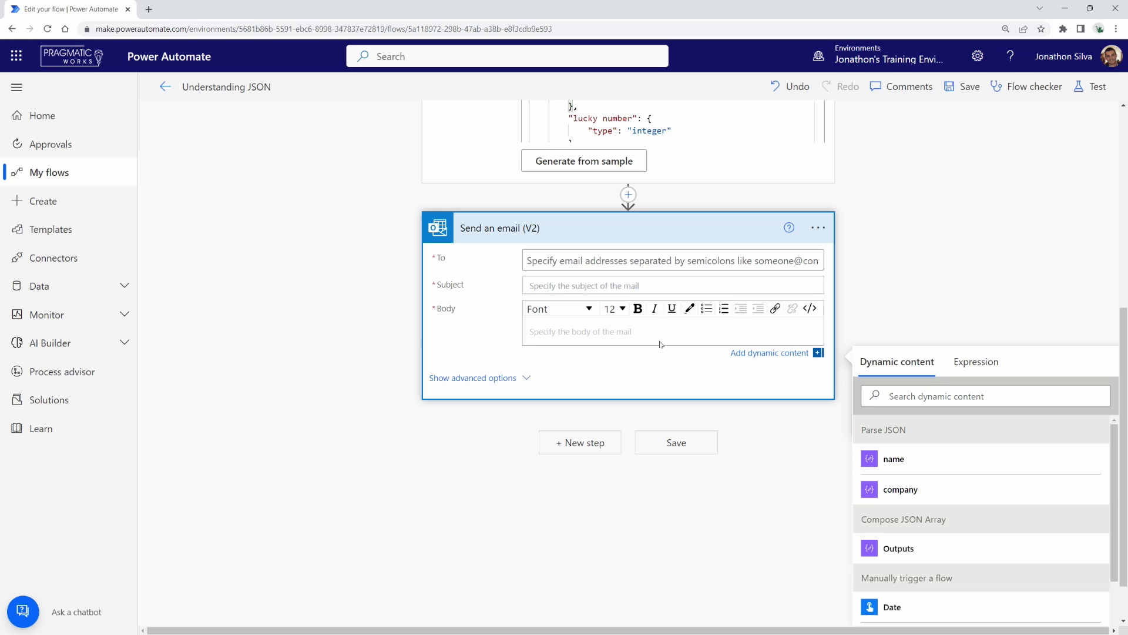
pyautogui.scroll(2, 659, 344)
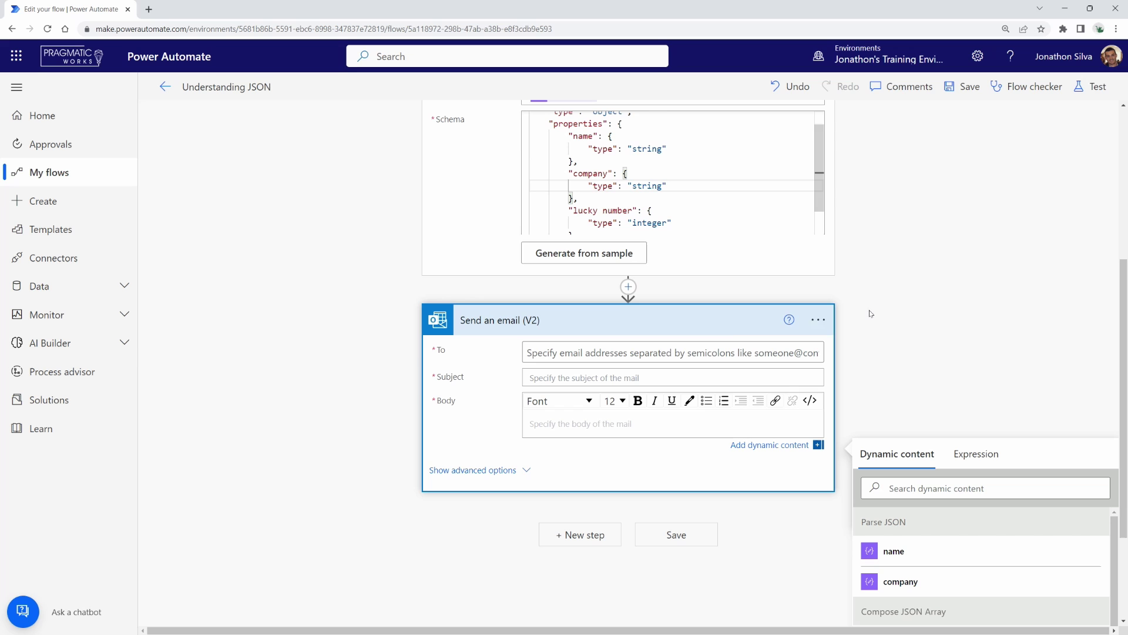
pyautogui.click(622, 360)
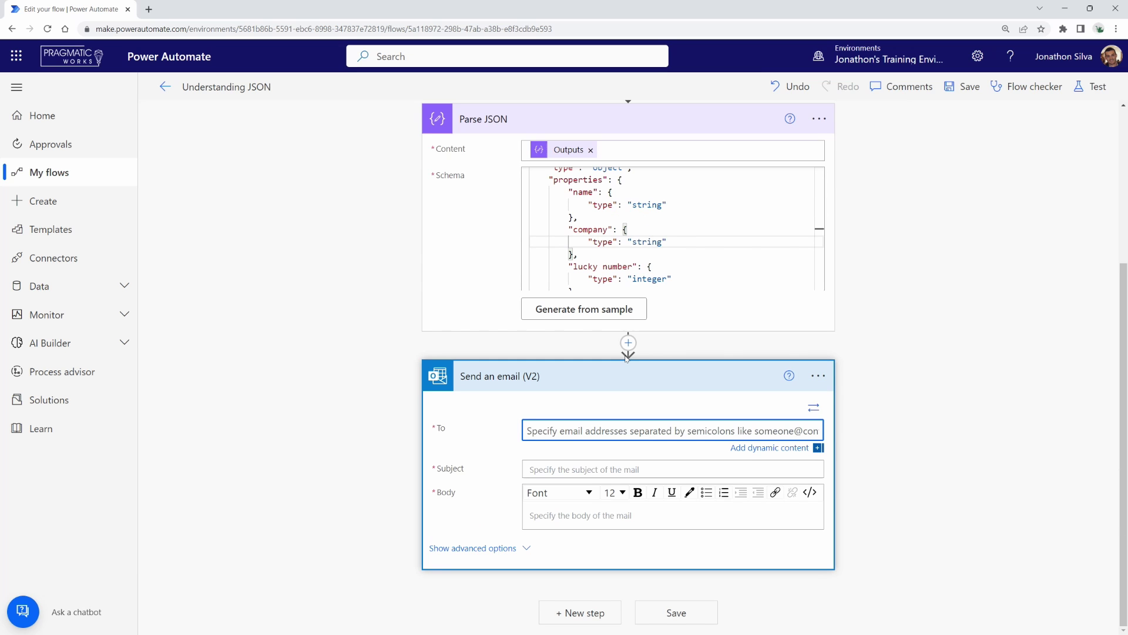
pyautogui.write('jsilva')
pyautogui.click(586, 467)
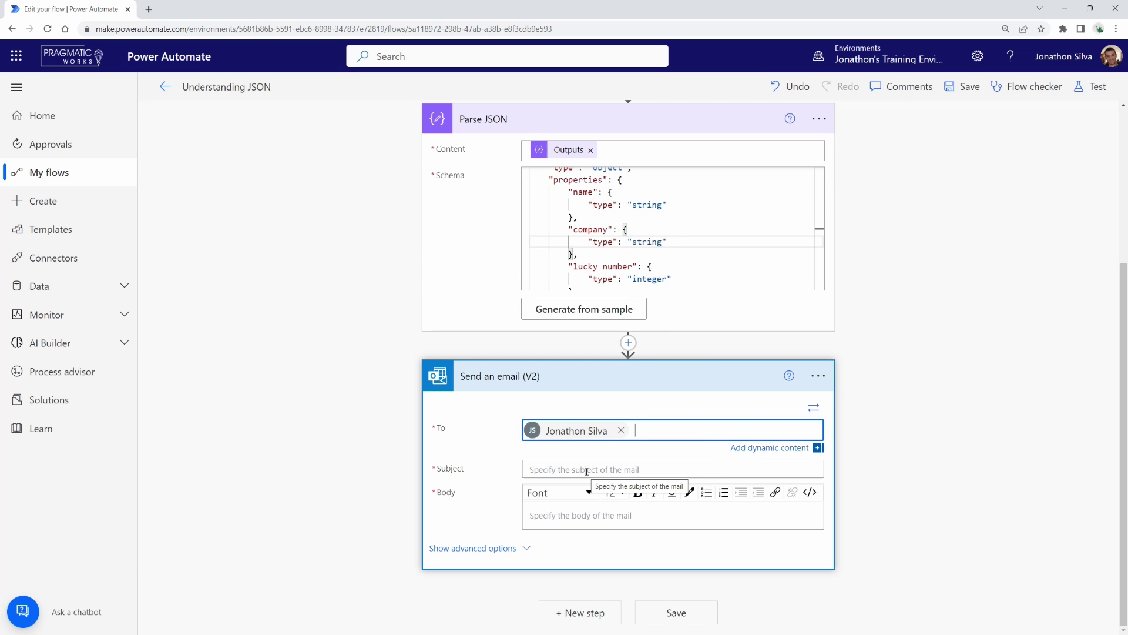
pyautogui.click(587, 471)
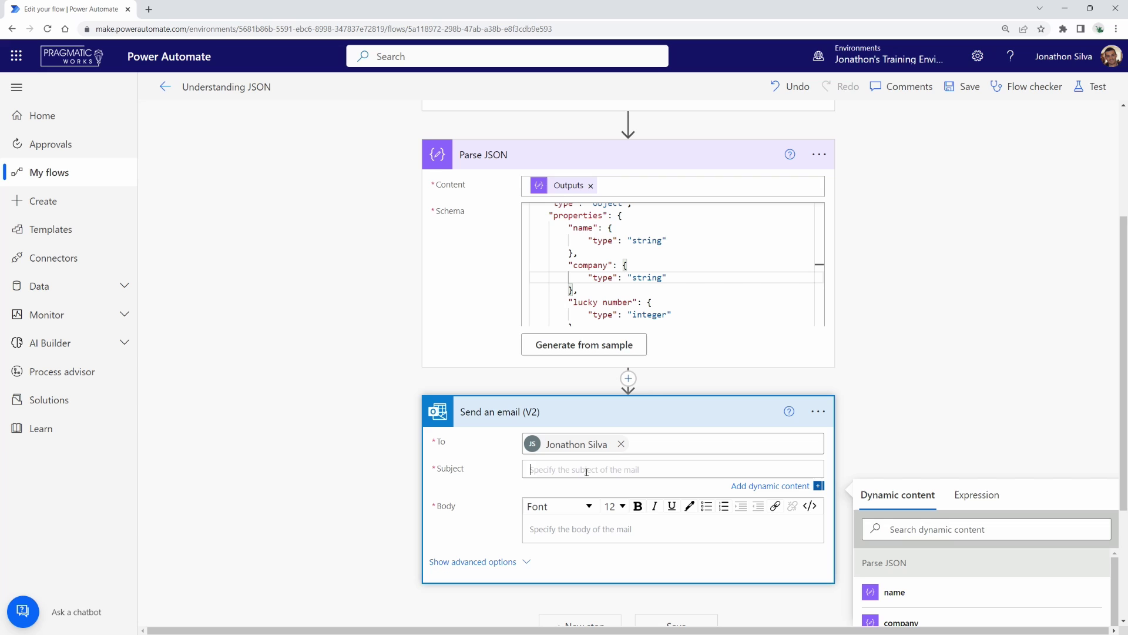
pyautogui.write('Take a look at this JSON I wrote!')
# Write the body 'Hi!' then 'My name is [name] and I work at [company]. My lucky number is'
pyautogui.click(608, 542)
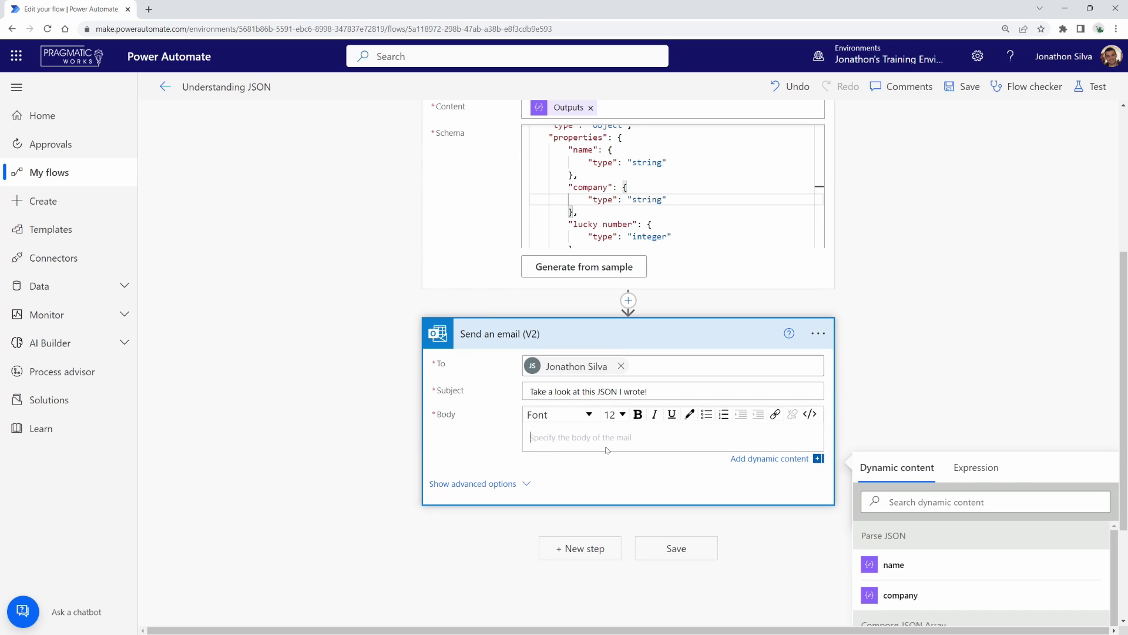
pyautogui.write('Hi!')
pyautogui.press('Return')
pyautogui.write('My name i')
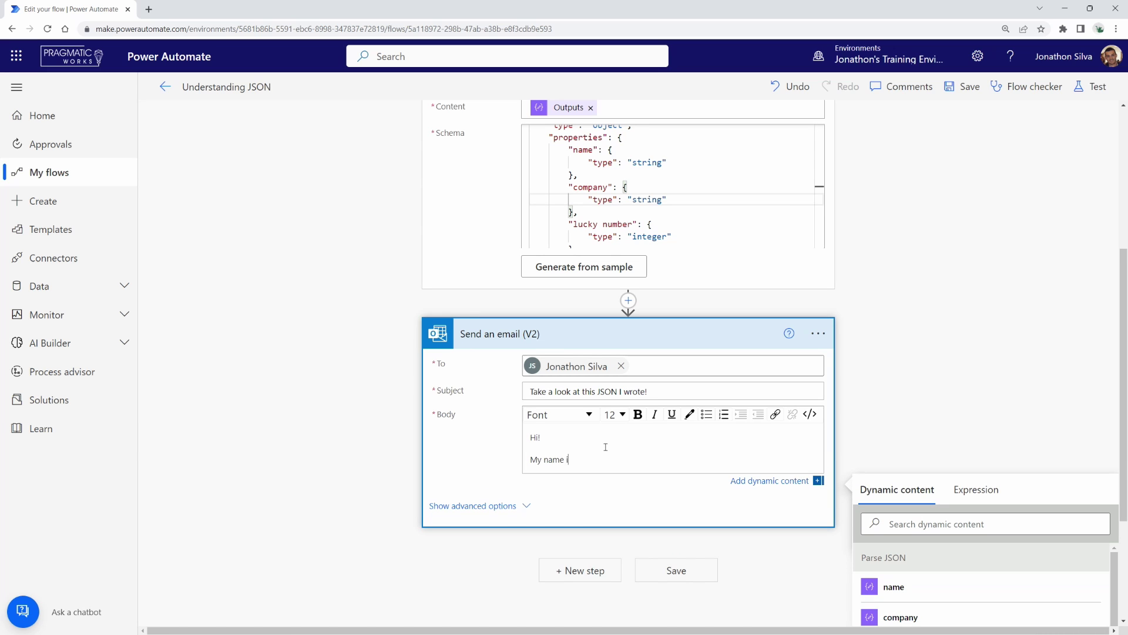
pyautogui.write('s')
pyautogui.click(899, 587)
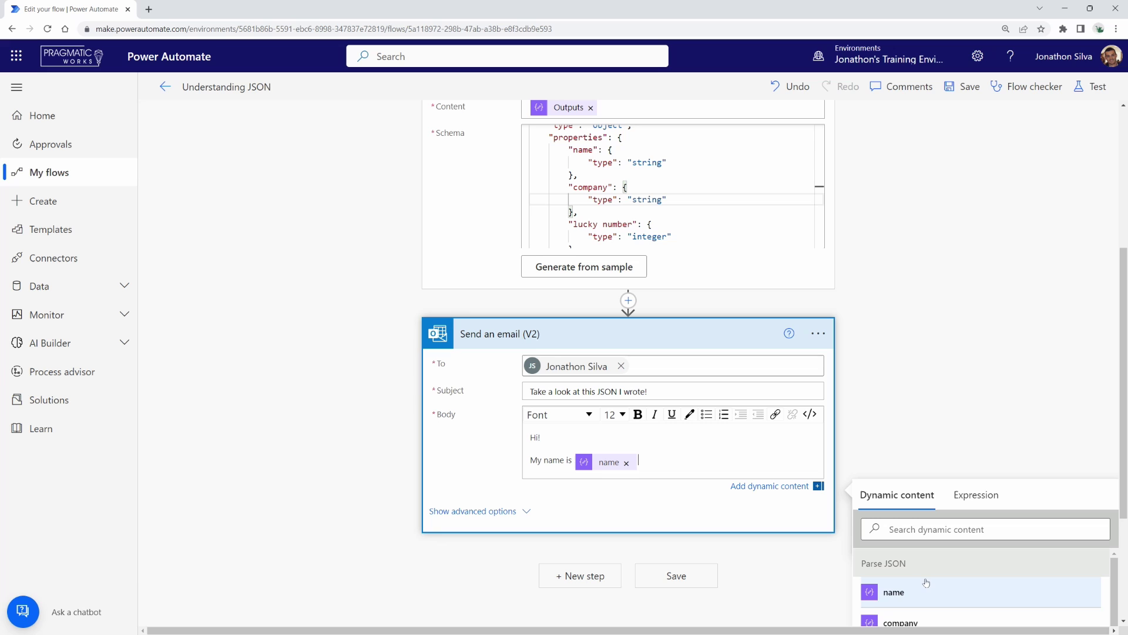
pyautogui.write('and')
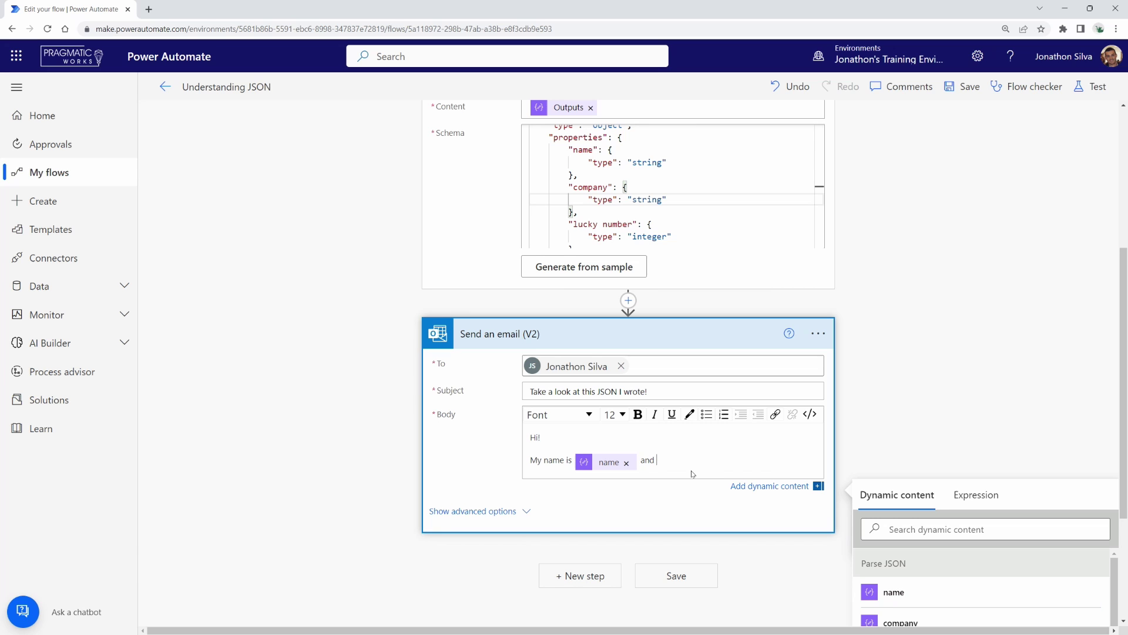
pyautogui.write(' I work at')
pyautogui.click(900, 621)
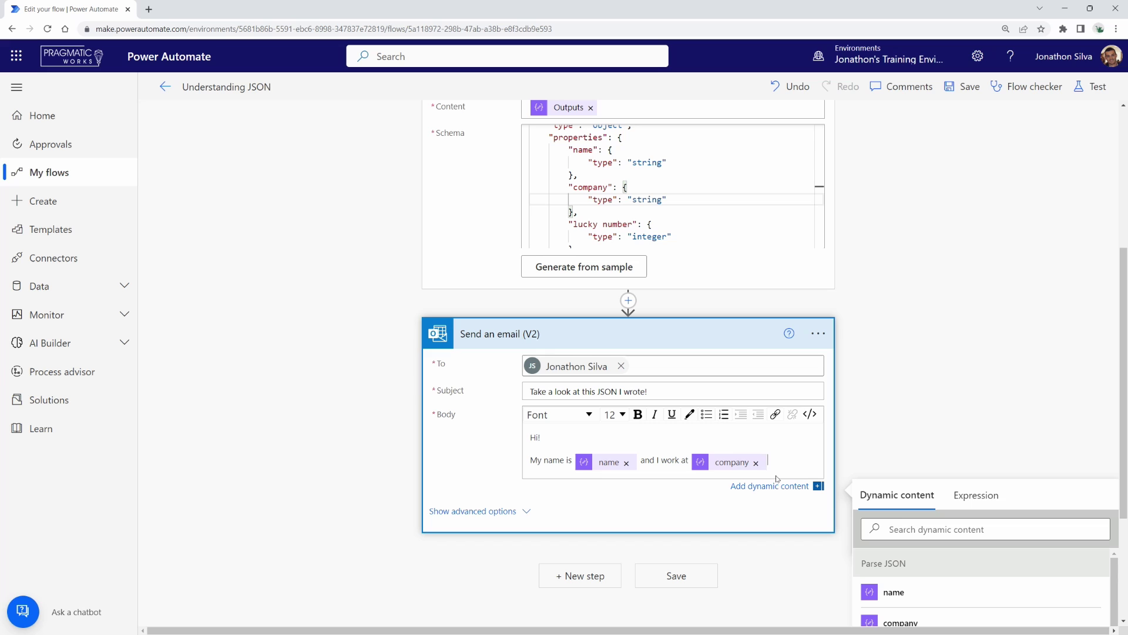
pyautogui.write('. My lucky number is')
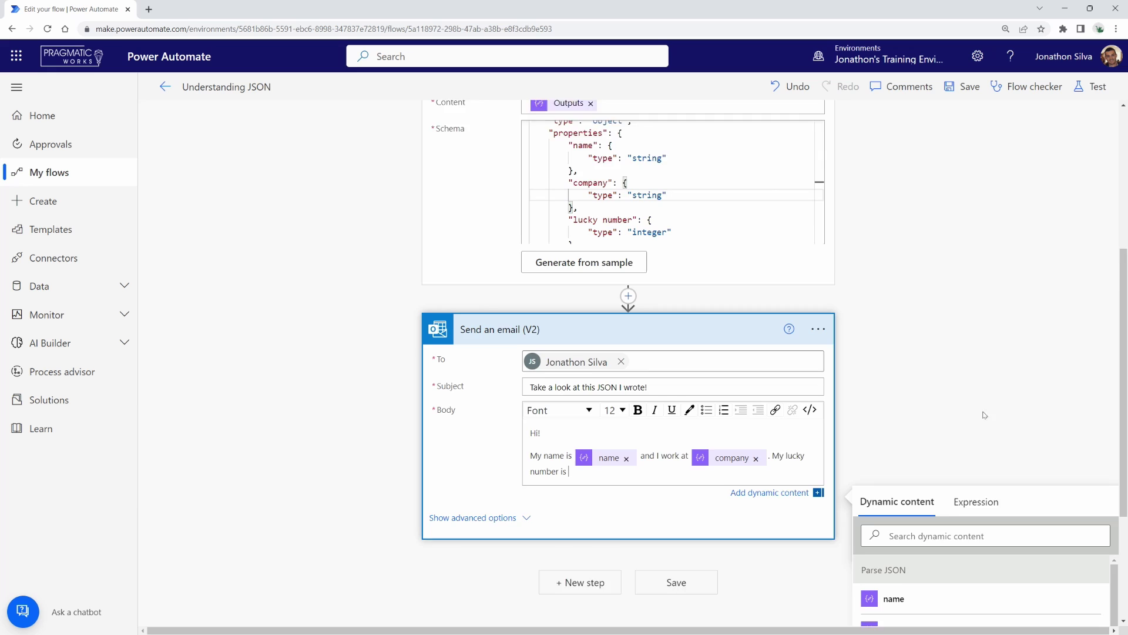
pyautogui.scroll(-2, 882, 517)
pyautogui.scroll(-2, 962, 494)
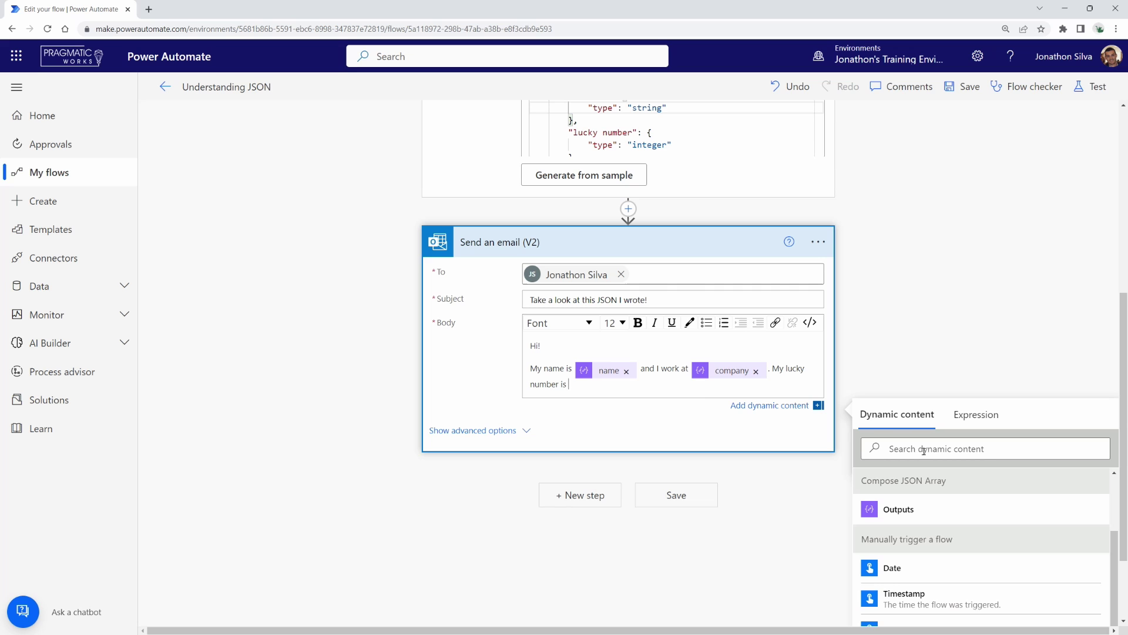
pyautogui.scroll(2, 976, 568)
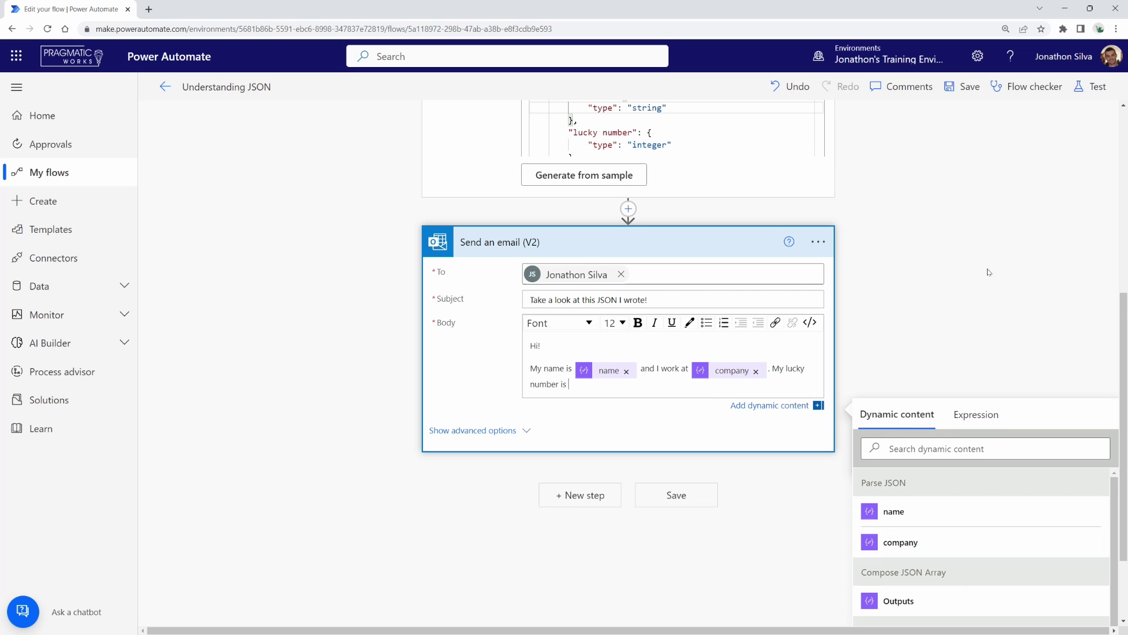
pyautogui.scroll(-2, 982, 237)
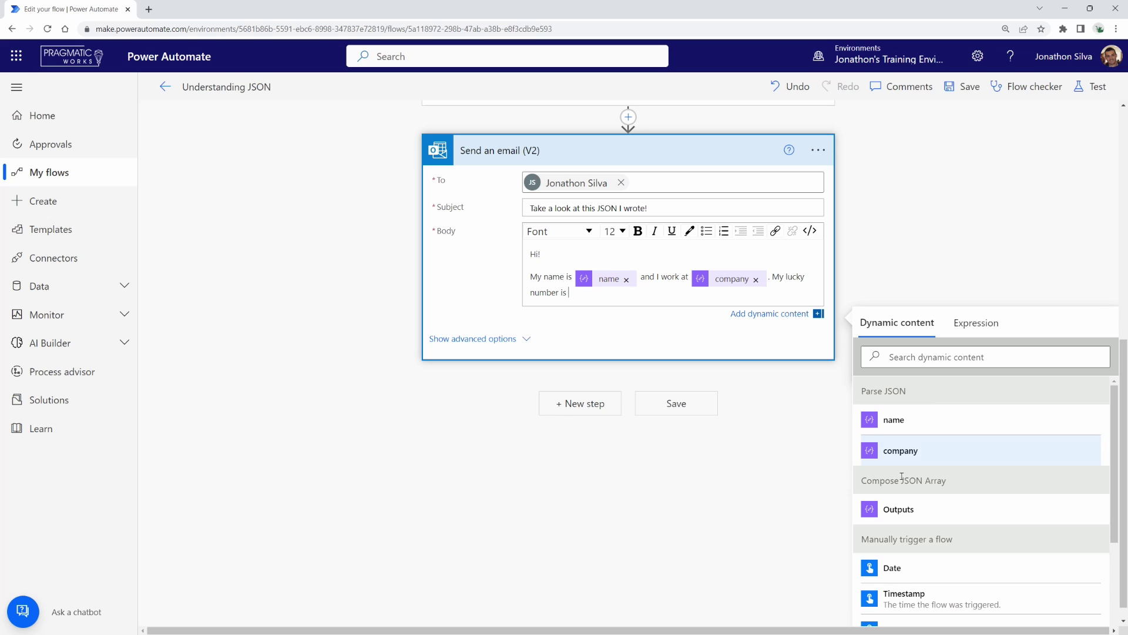
# Copy the lucky number token from the subject into the body's end, then remove it from the subject
pyautogui.click(656, 211)
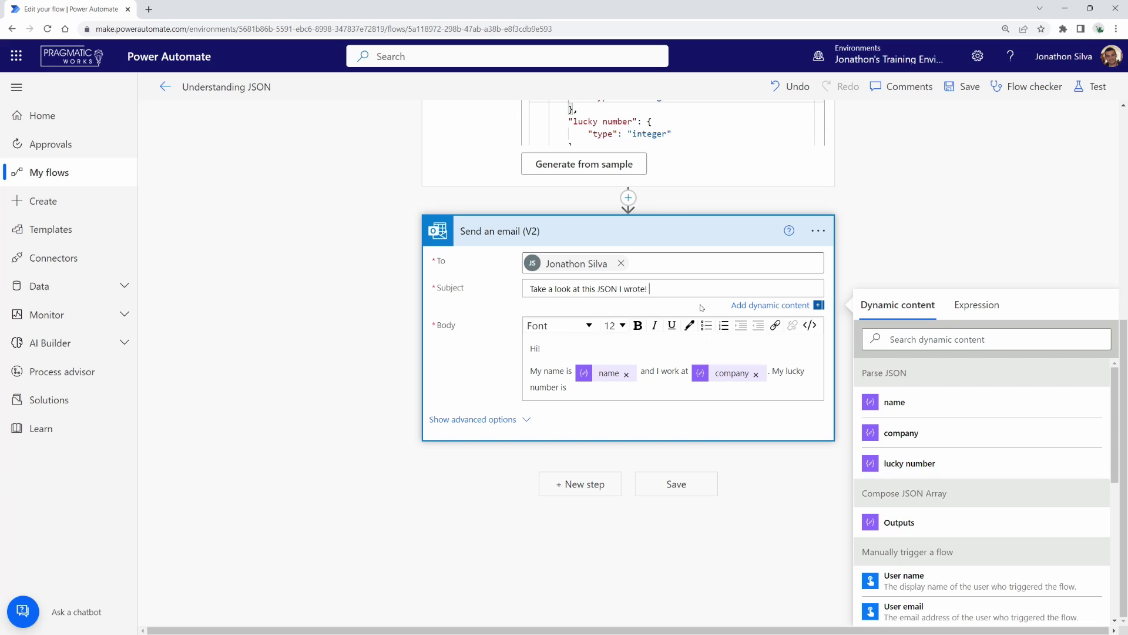
pyautogui.click(918, 464)
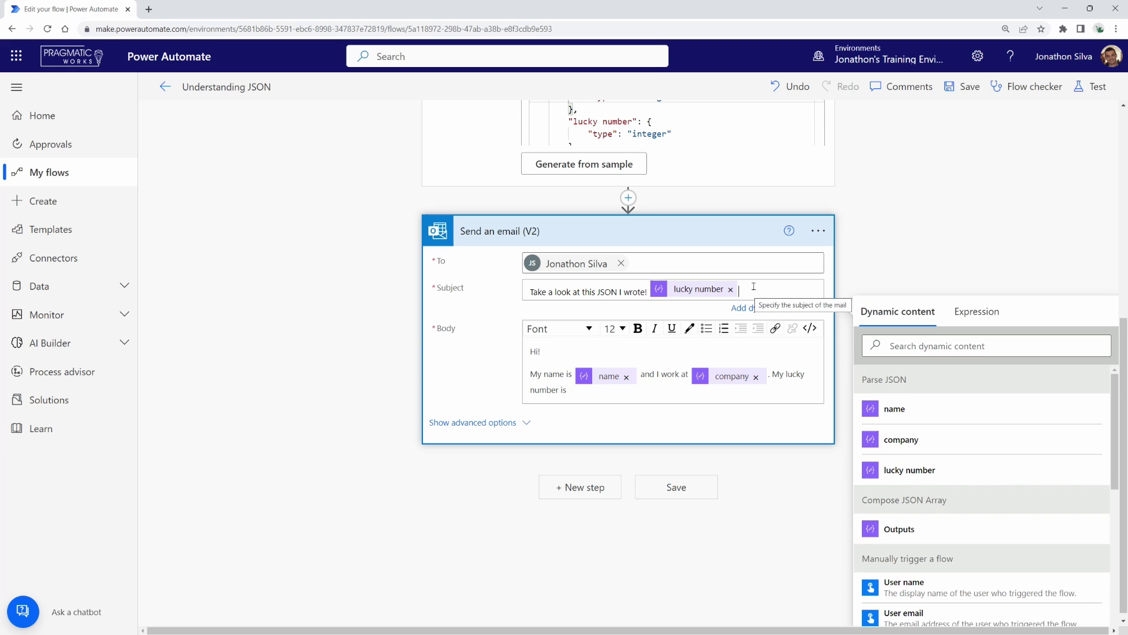
pyautogui.moveTo(754, 290); pyautogui.dragTo(648, 290)
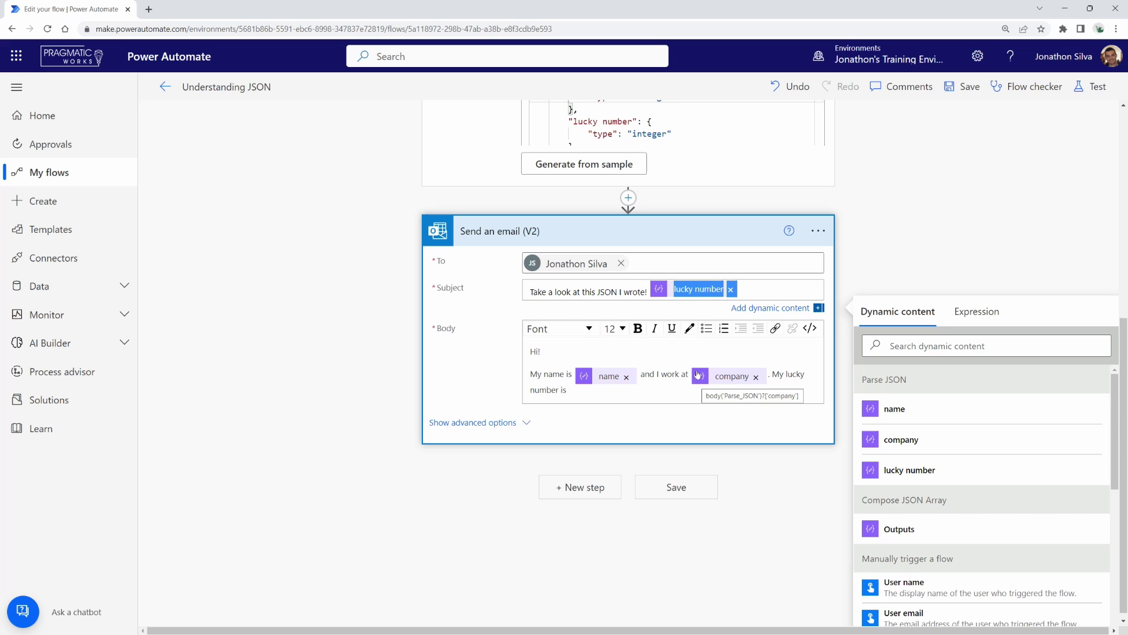
pyautogui.rightClick(686, 289)
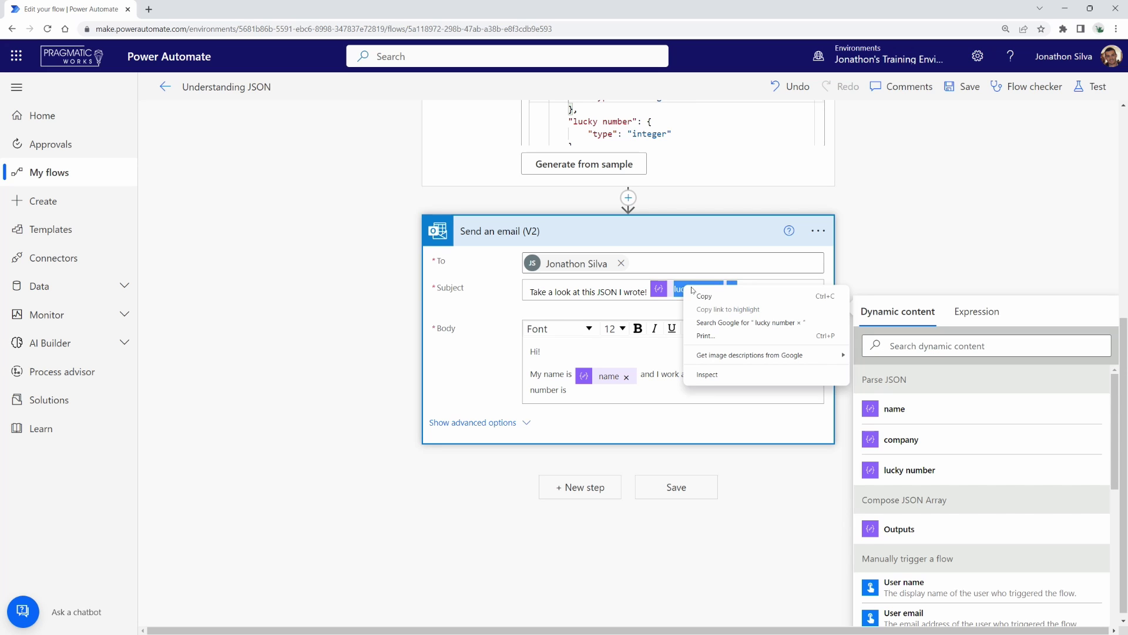
pyautogui.click(745, 301)
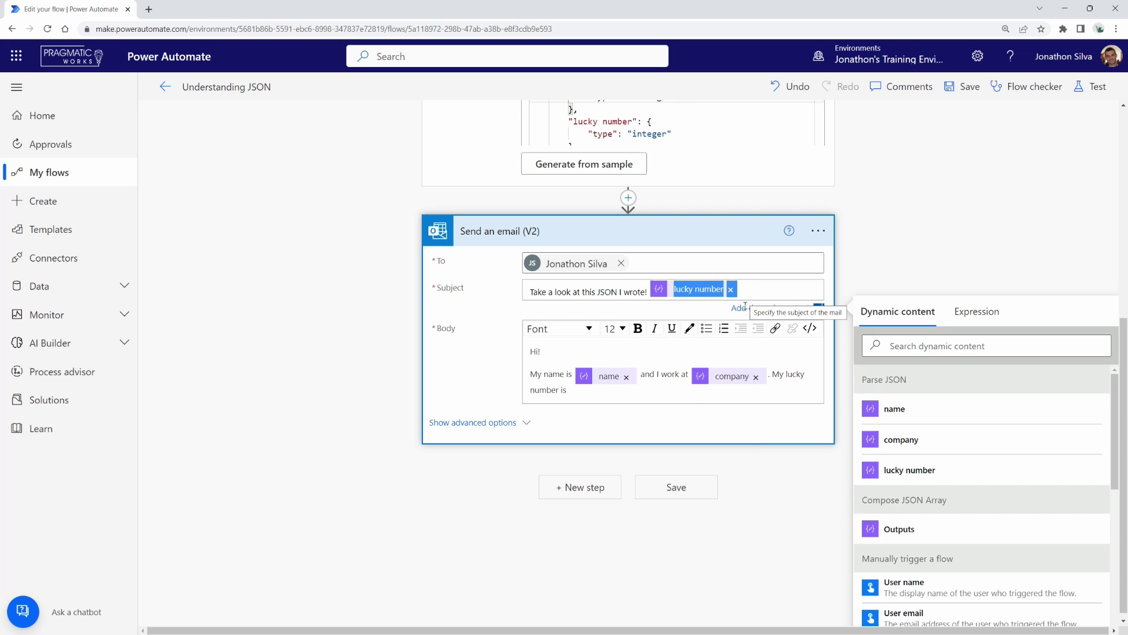
pyautogui.click(605, 397)
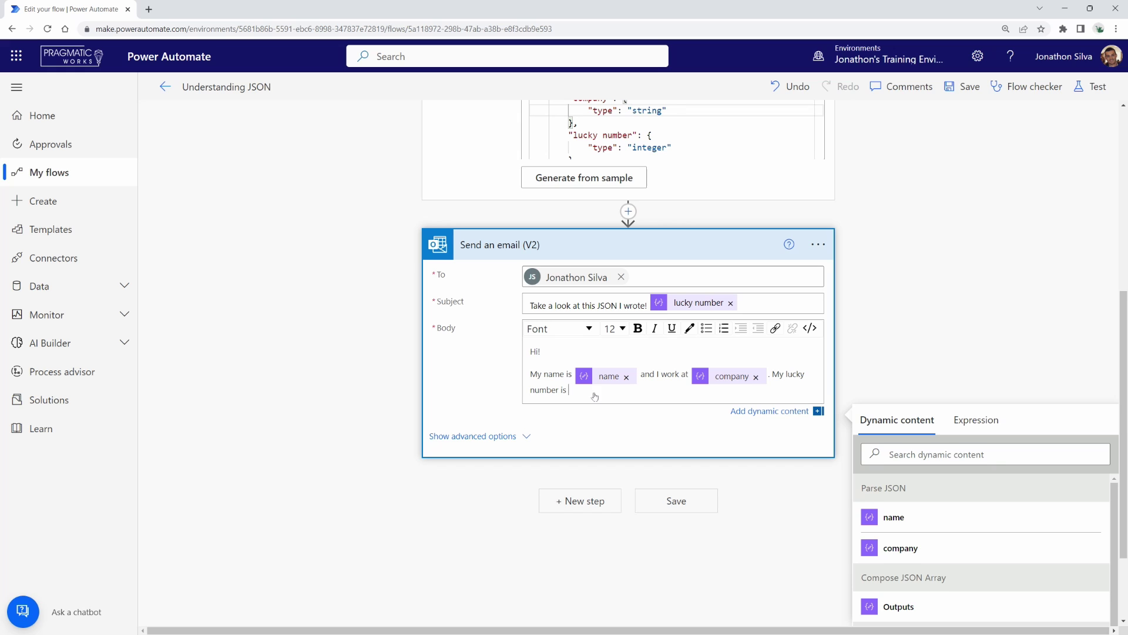
pyautogui.hotkey('ctrl', 'v')
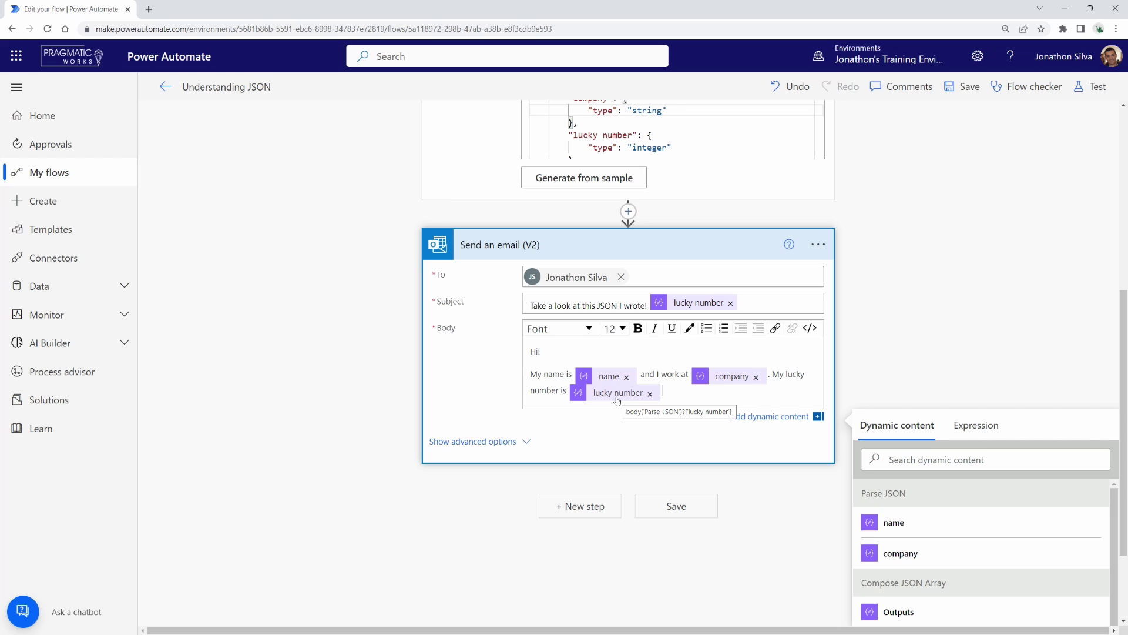
pyautogui.click(730, 303)
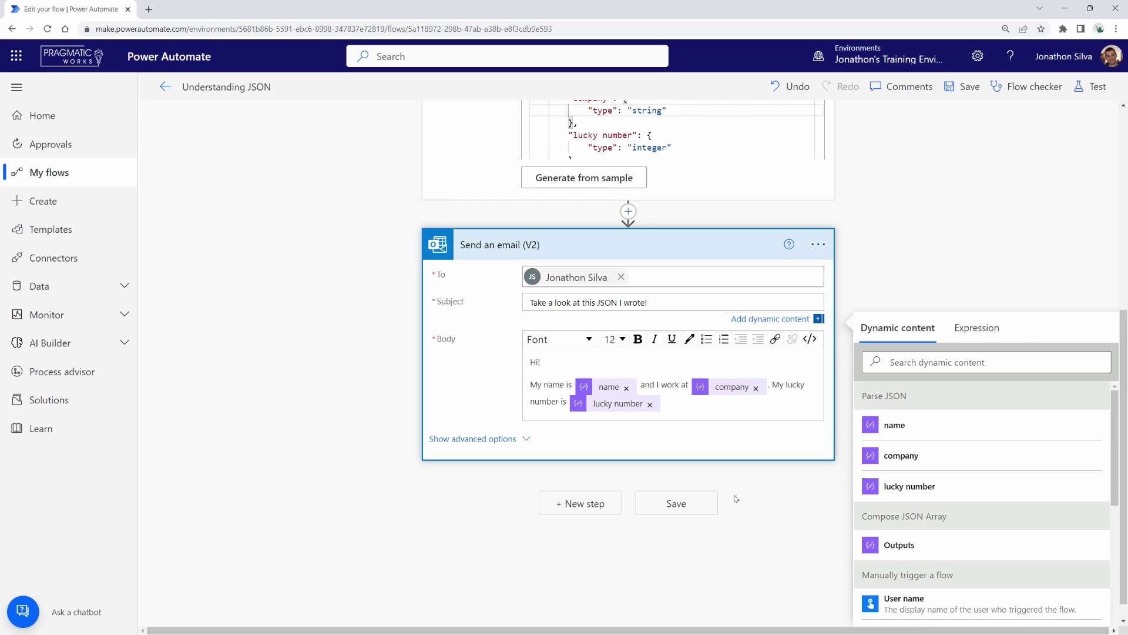
# Save the flow and run a manual test
pyautogui.click(676, 503)
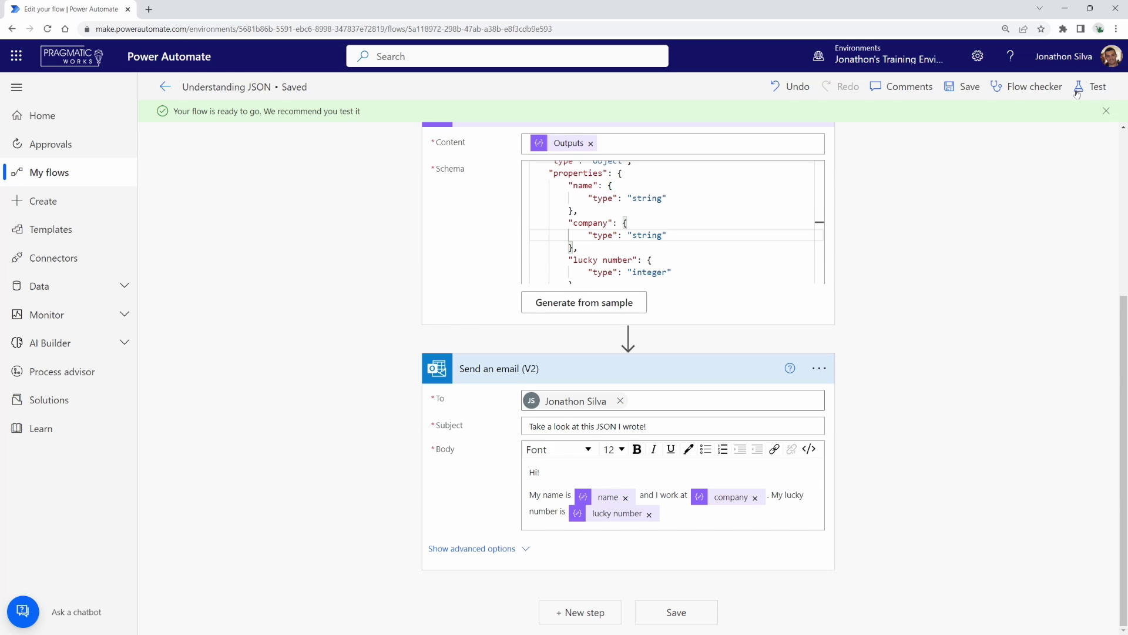
pyautogui.click(1091, 86)
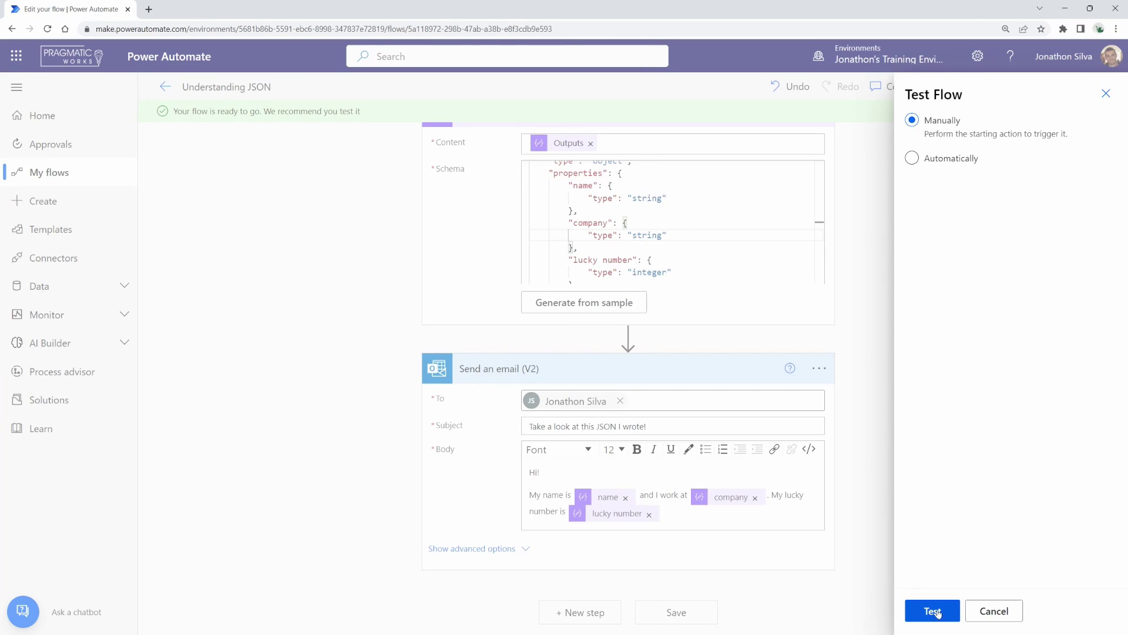
pyautogui.click(915, 610)
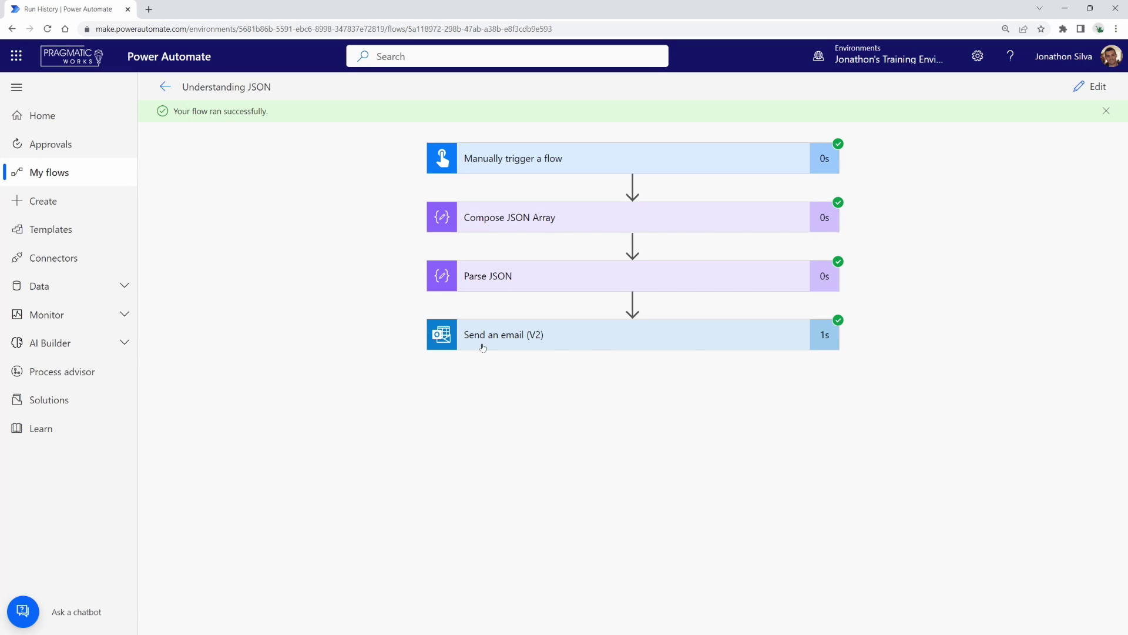
# Expand Send an email (V2) in the run to read the sent body with lucky number 9
pyautogui.click(638, 343)
pyautogui.scroll(-2, 646, 382)
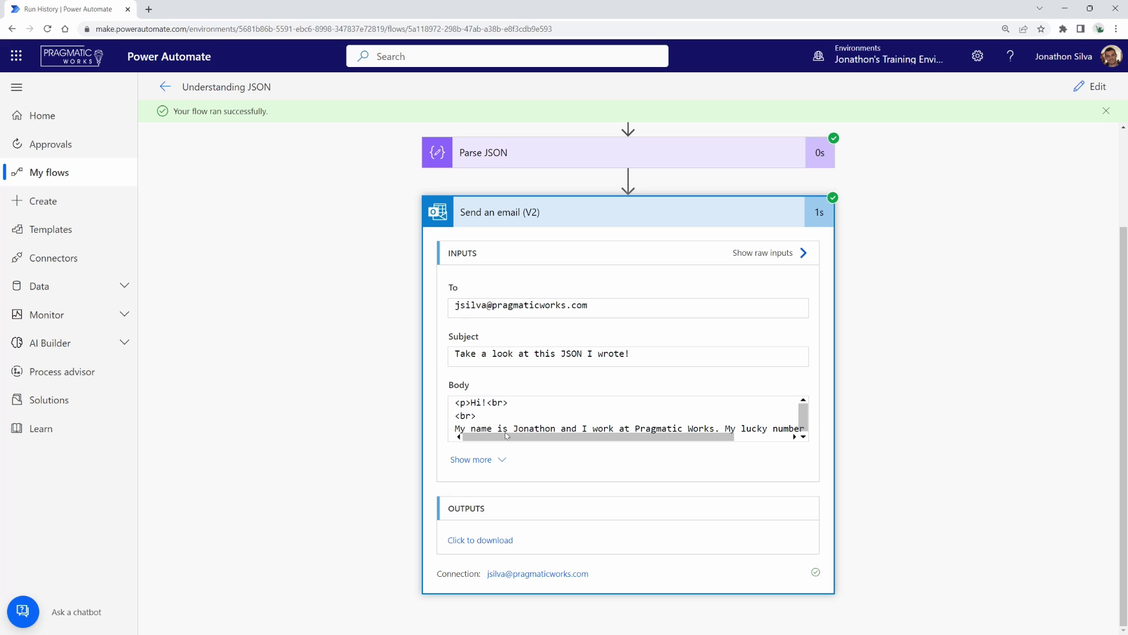
pyautogui.moveTo(522, 437); pyautogui.dragTo(622, 440)
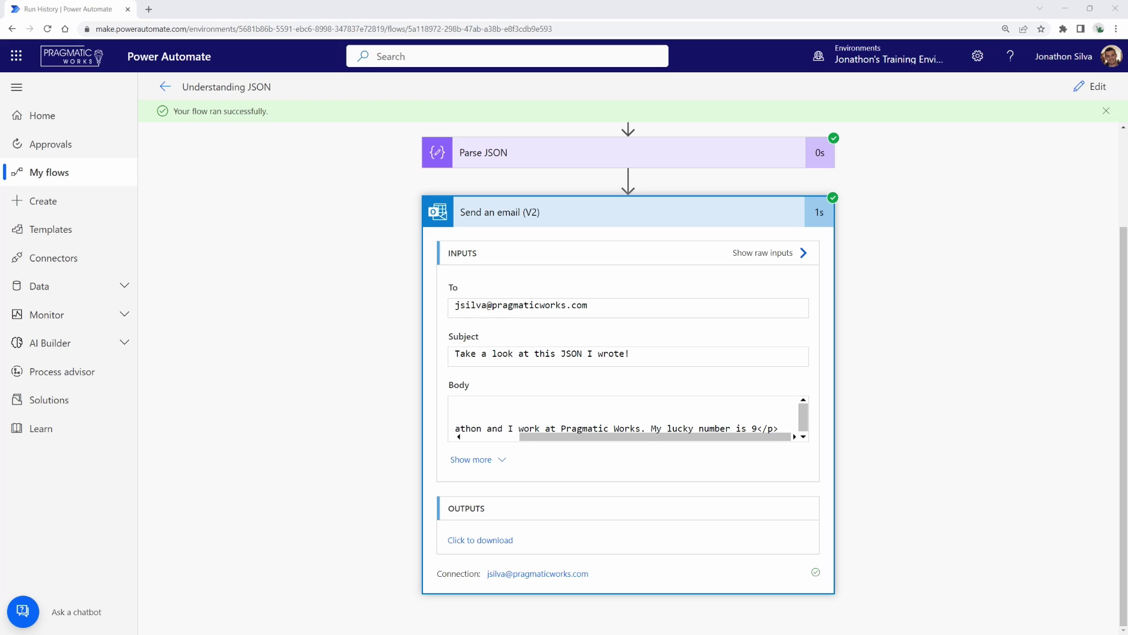
# Switch to the received Outlook email, zoom its text and reposition the window
pyautogui.press('super+shift+Right')
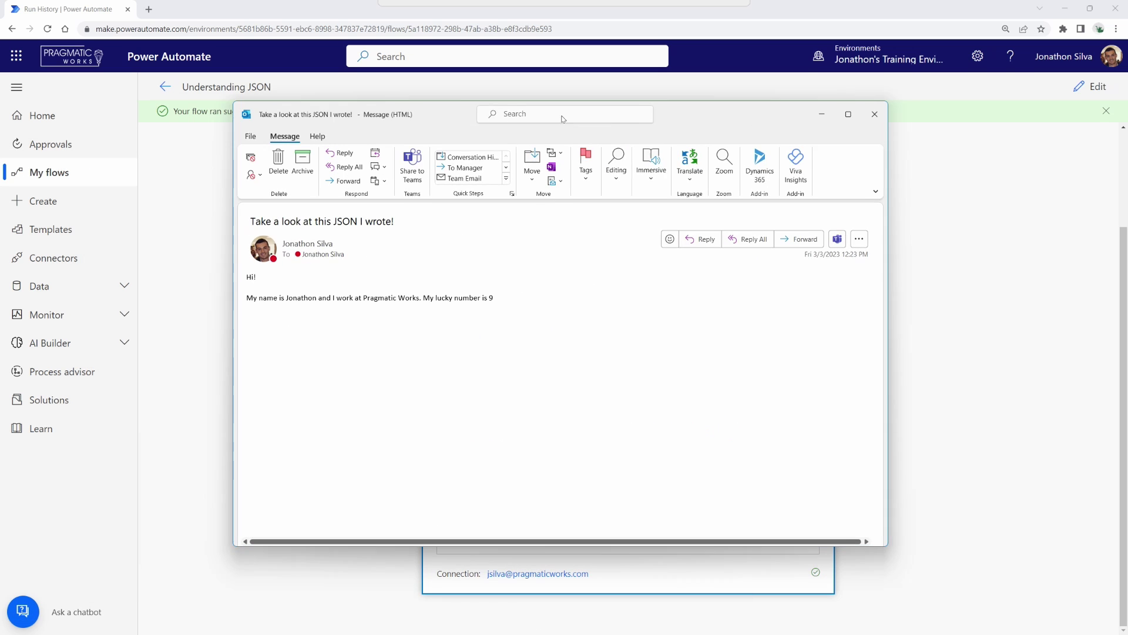
pyautogui.scroll(5, 500, 376)
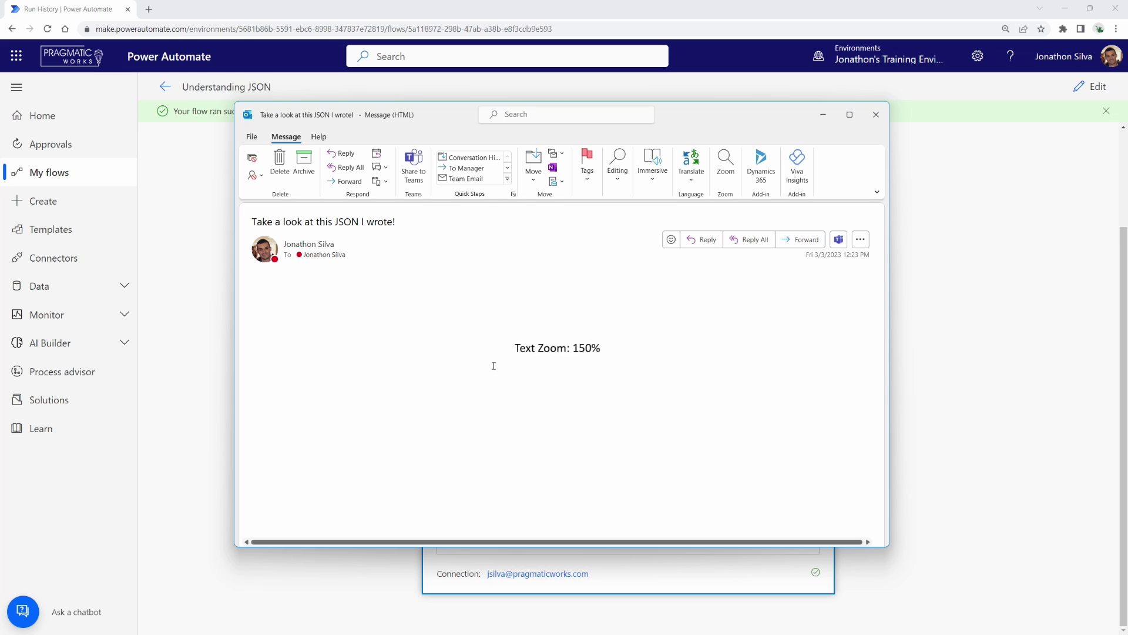
pyautogui.moveTo(694, 117); pyautogui.dragTo(806, 152)
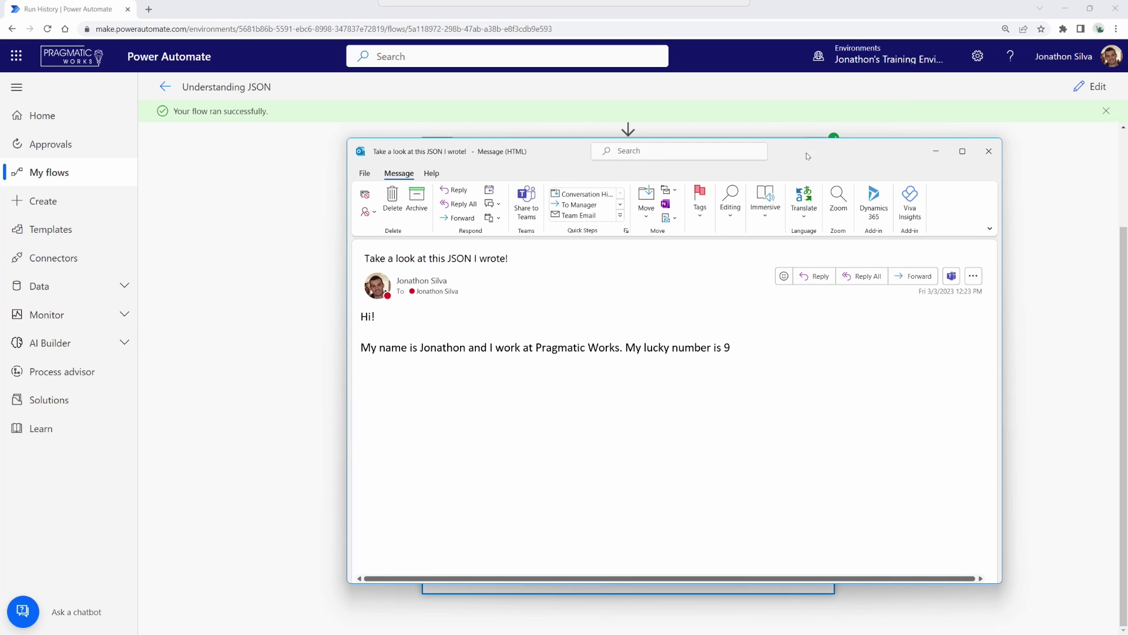